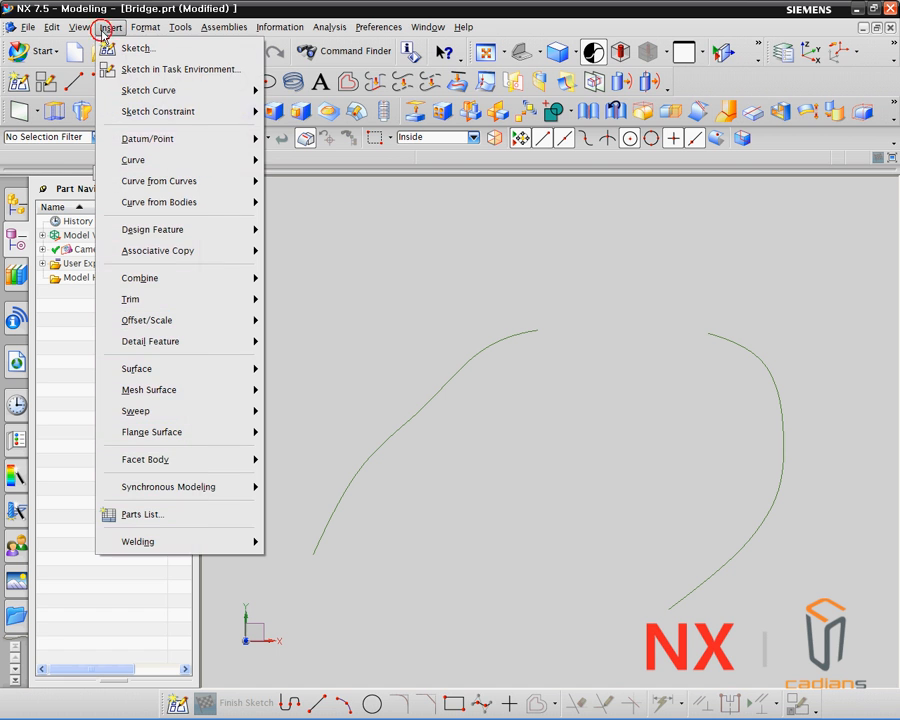
Create an associative bridge curve from the upper end of the left spline to the upper end of the right spline
mouse_move(150, 185)
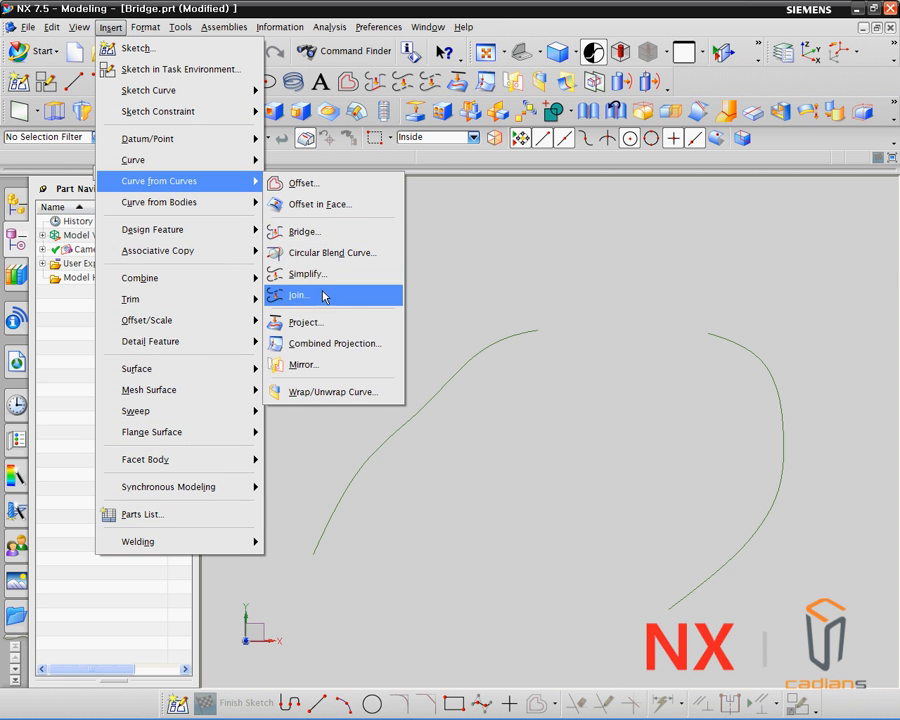
left_click(461, 251)
left_click(374, 82)
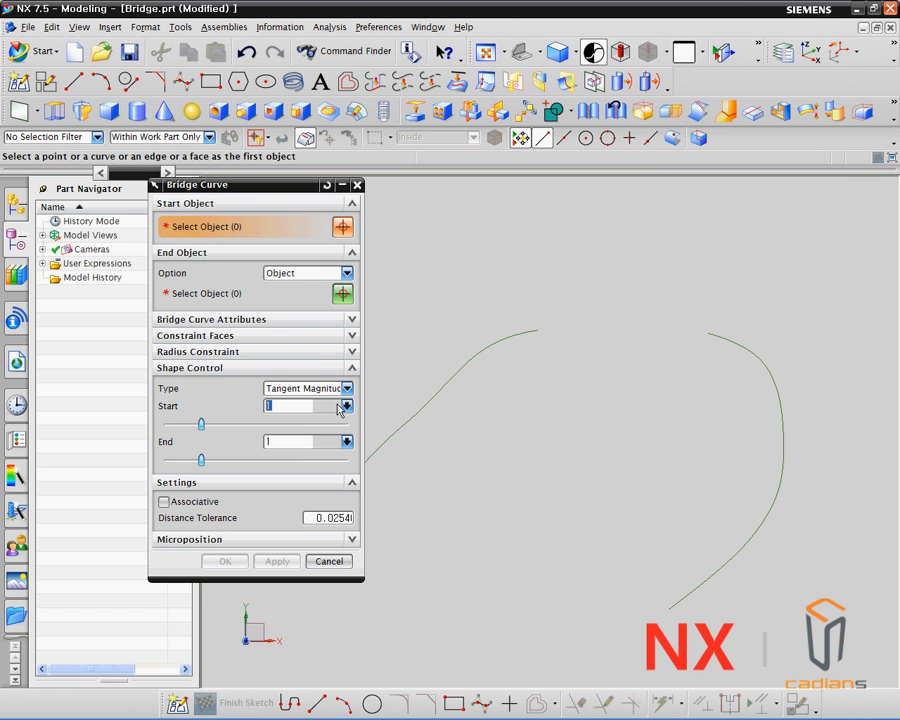
left_click_drag(270, 186, 187, 129)
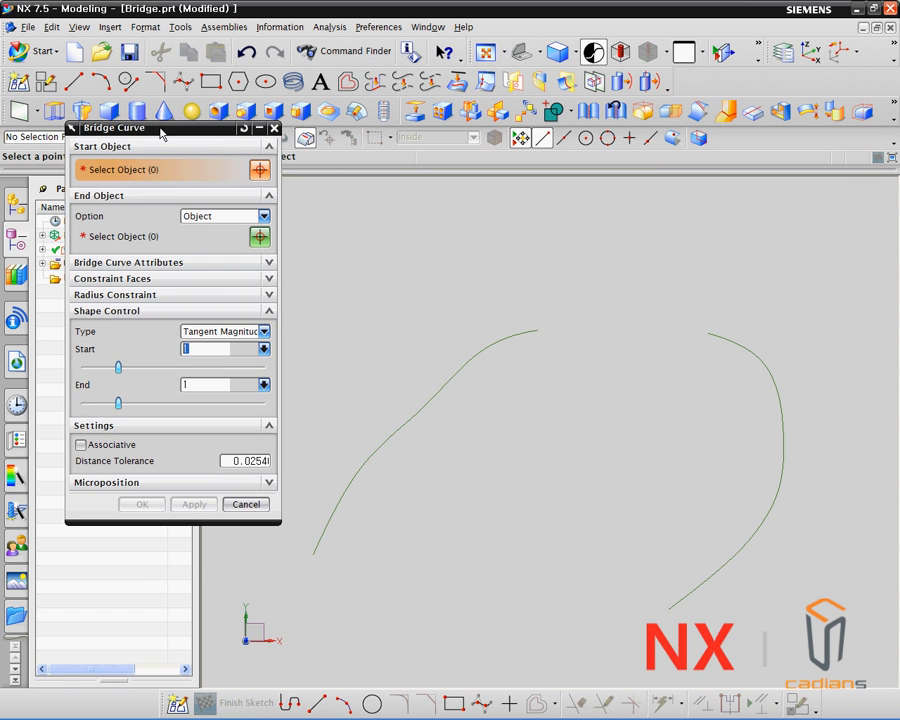
left_click(512, 332)
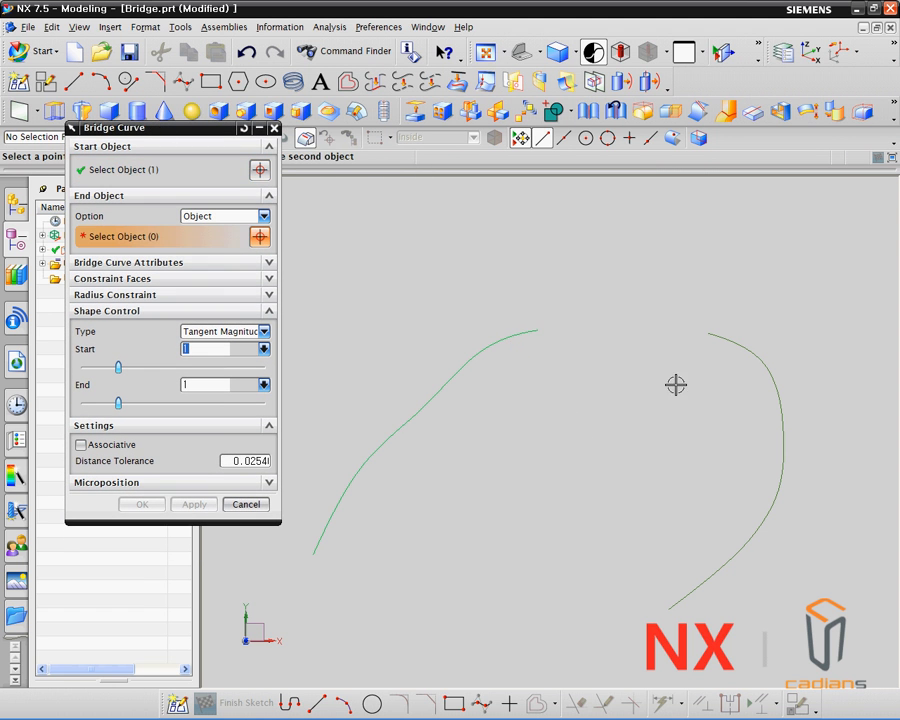
left_click(738, 339)
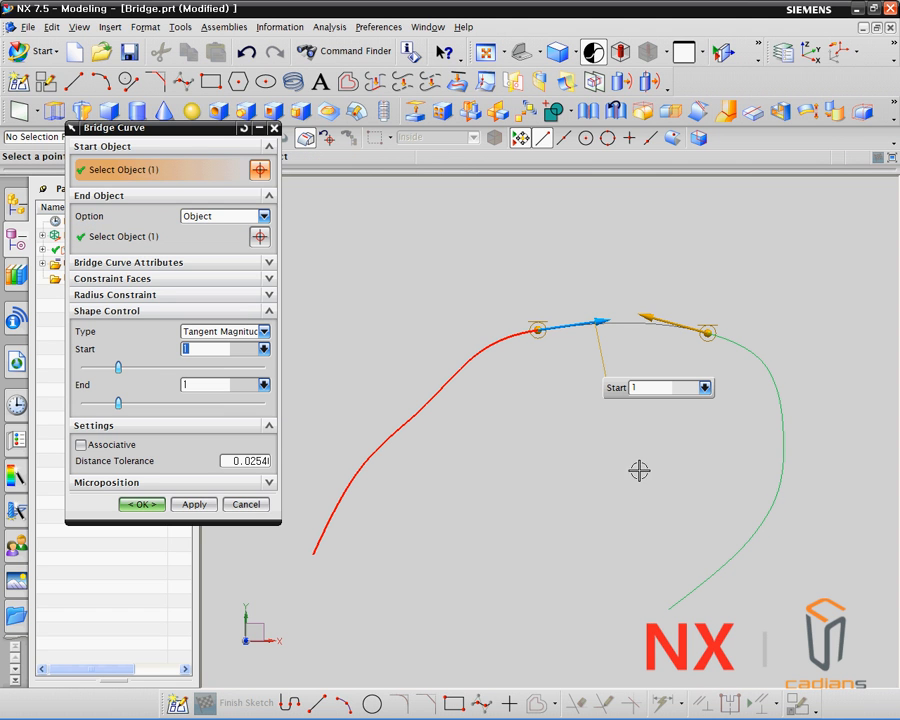
left_click(106, 444)
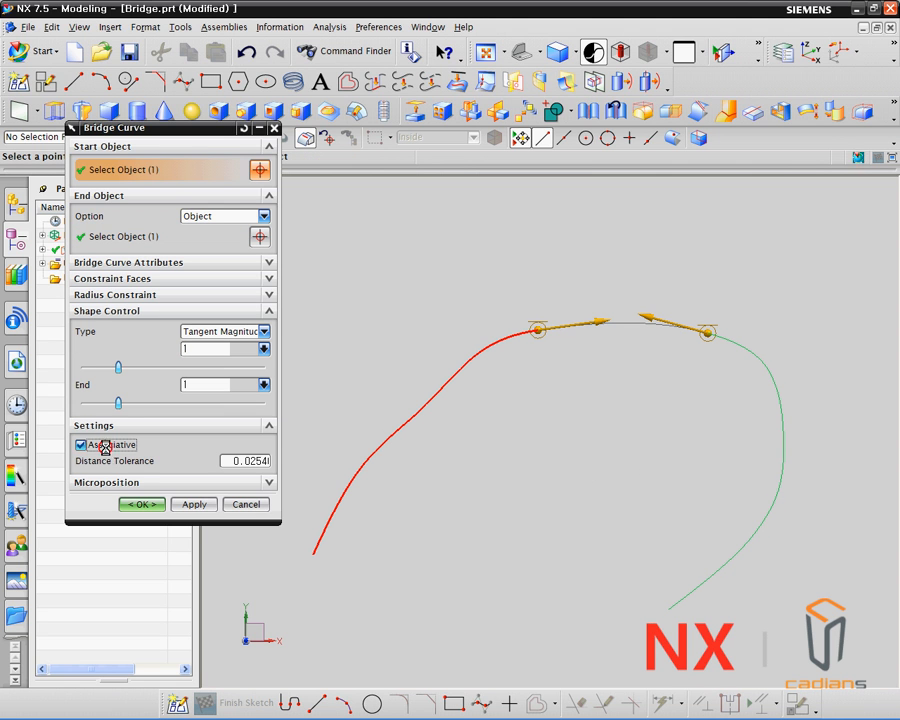
left_click(194, 505)
left_click(244, 503)
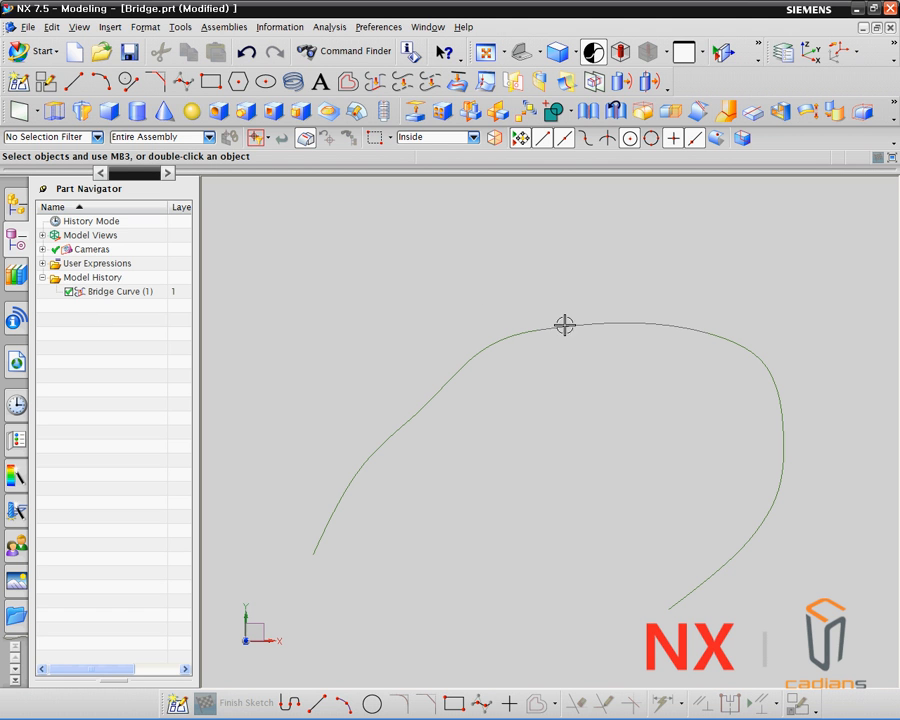
Reshape the left spline by moving its upper end and a middle point up and to the left
double_click(496, 341)
left_click_drag(564, 482, 430, 333)
left_click_drag(458, 376, 406, 329)
left_click(193, 288)
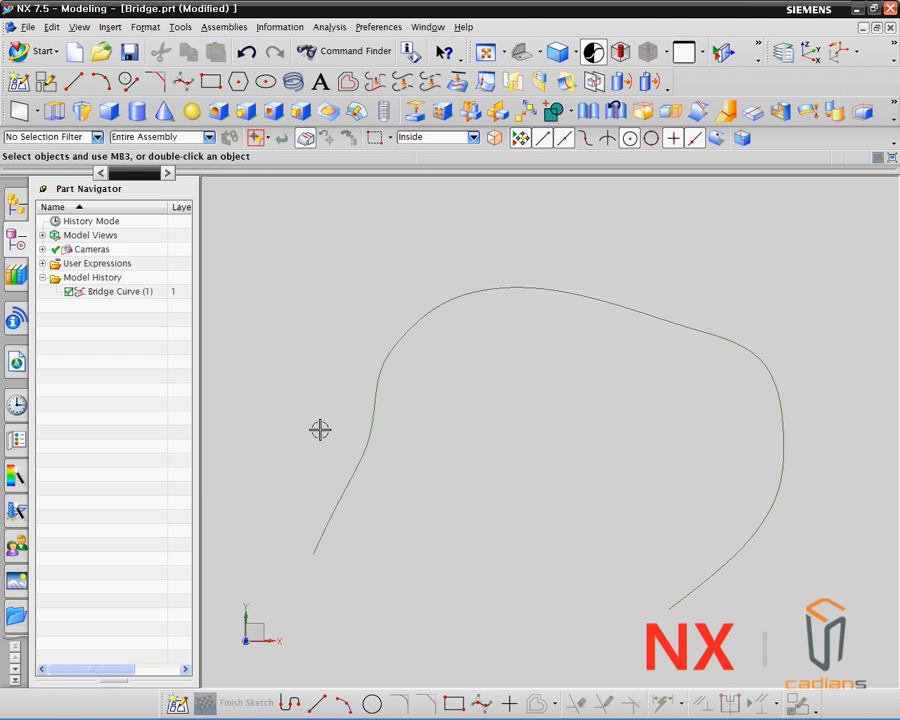
Check the bridge curve's Associative setting without changing it, and undo the reshaping of the left spline
double_click(146, 292)
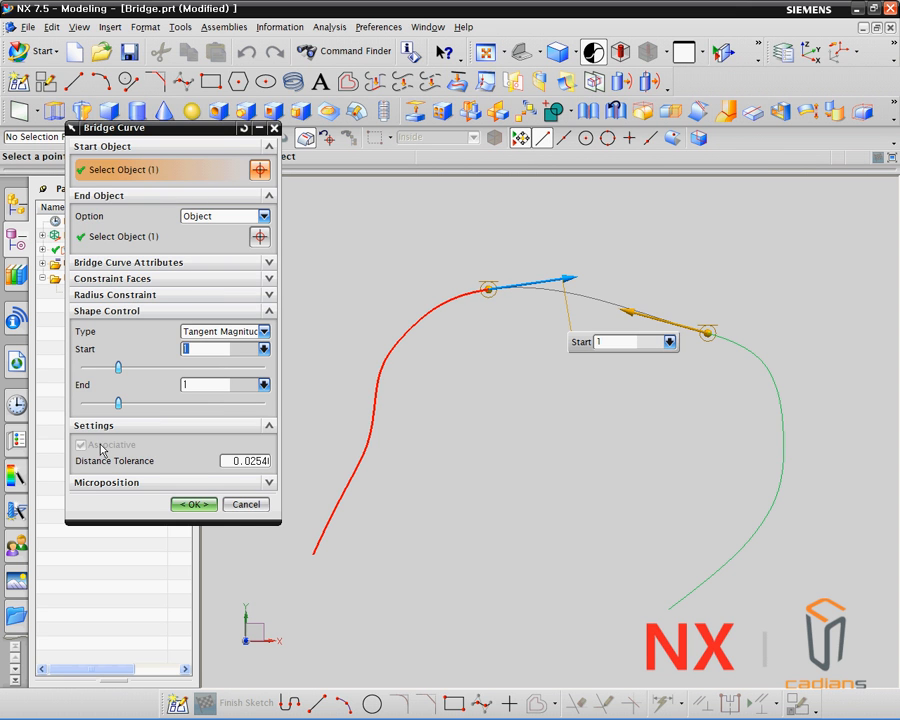
left_click(258, 504)
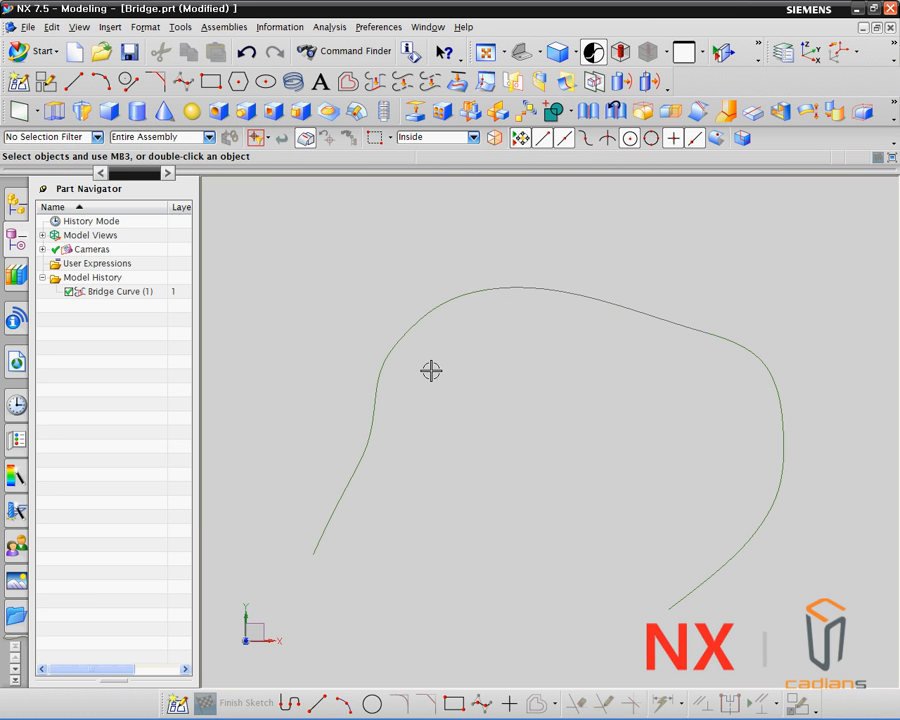
left_click(246, 56)
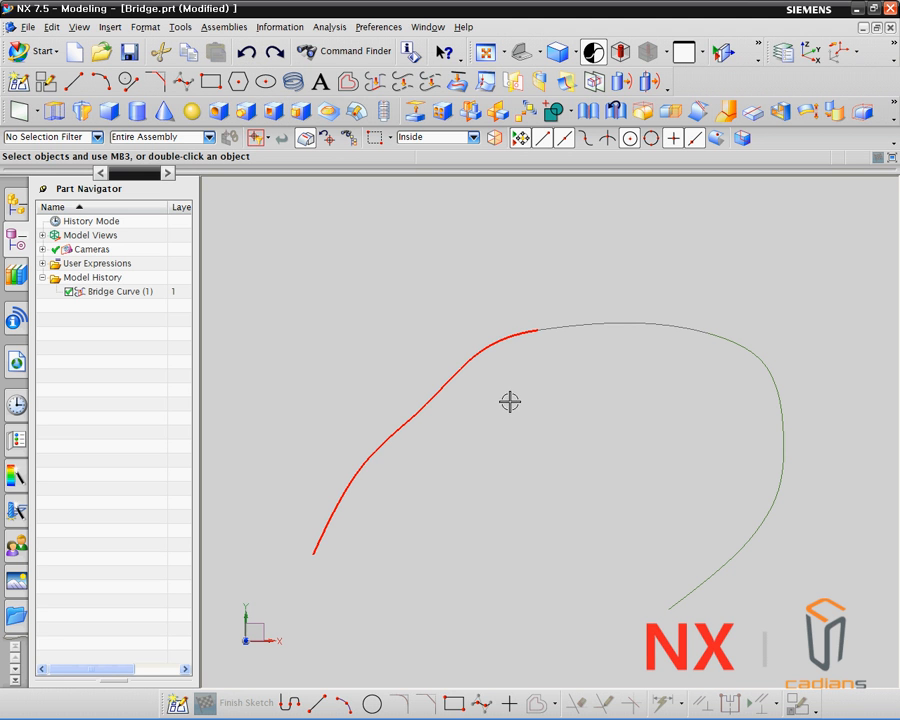
key("Escape")
Edit the bridge curve's shape control, setting the tangent magnitude to 1.46 at the start and 1.01 at the end
double_click(575, 326)
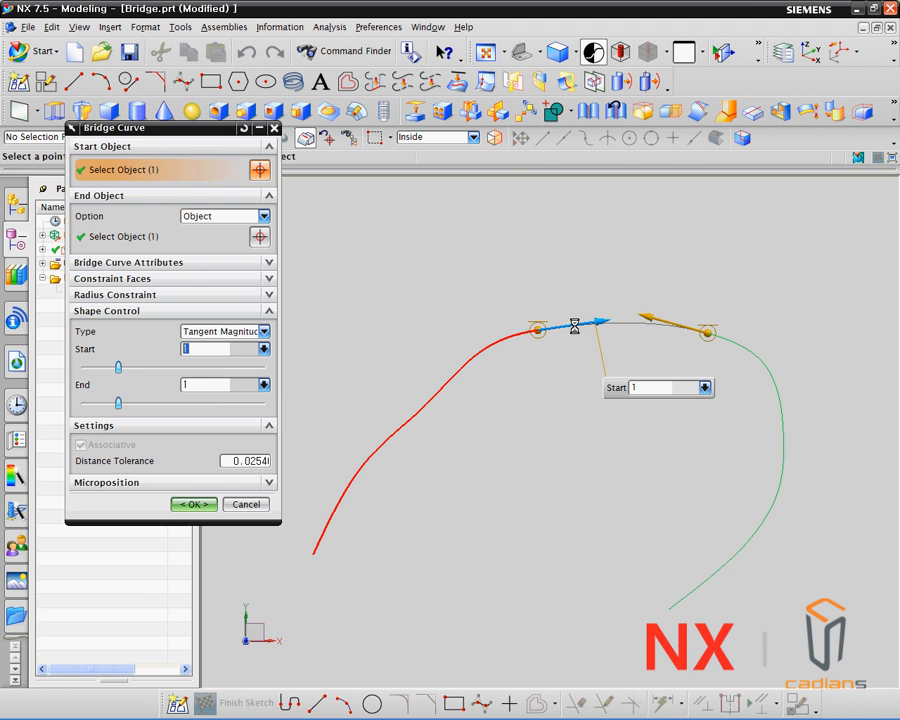
left_click_drag(215, 128, 291, 83)
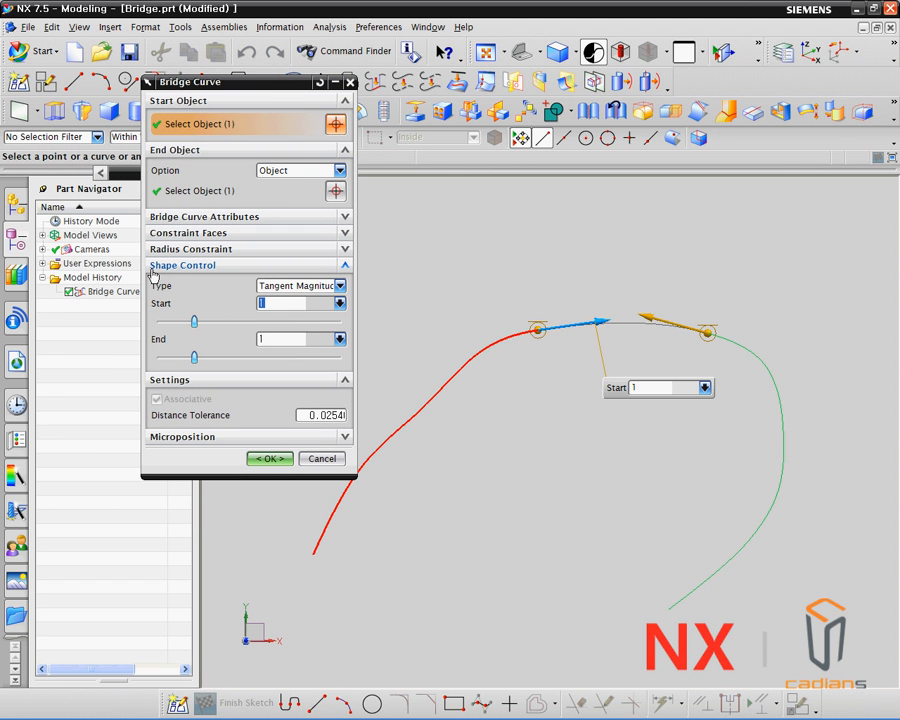
left_click_drag(194, 322, 212, 320)
left_click_drag(195, 362, 194, 305)
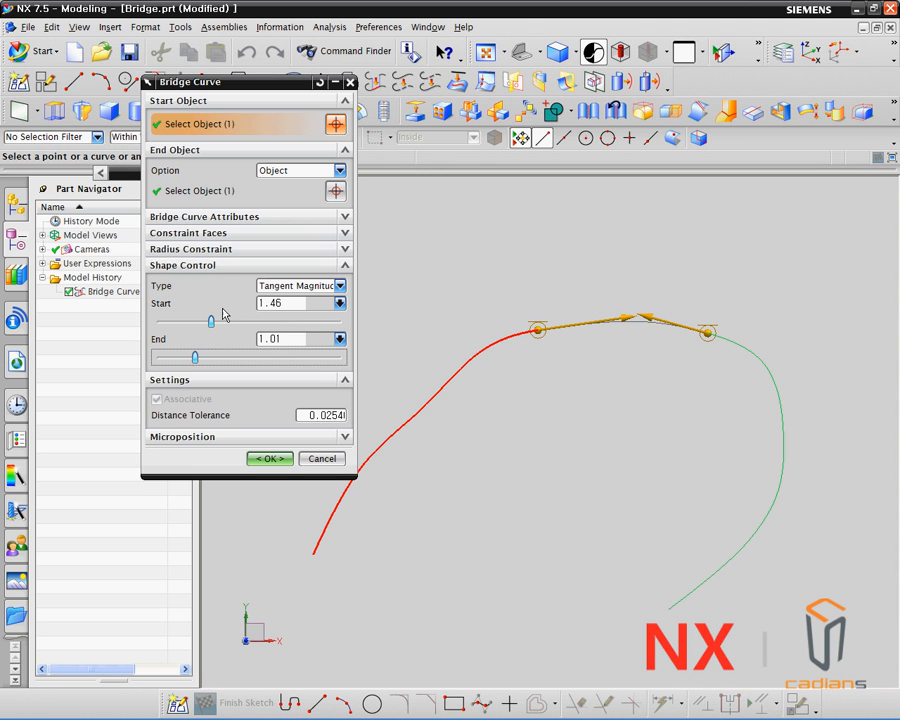
Move the bridge curve's attachment points along the splines, setting U Percentage to 33.8 for the start and 25 for the end
left_click(207, 218)
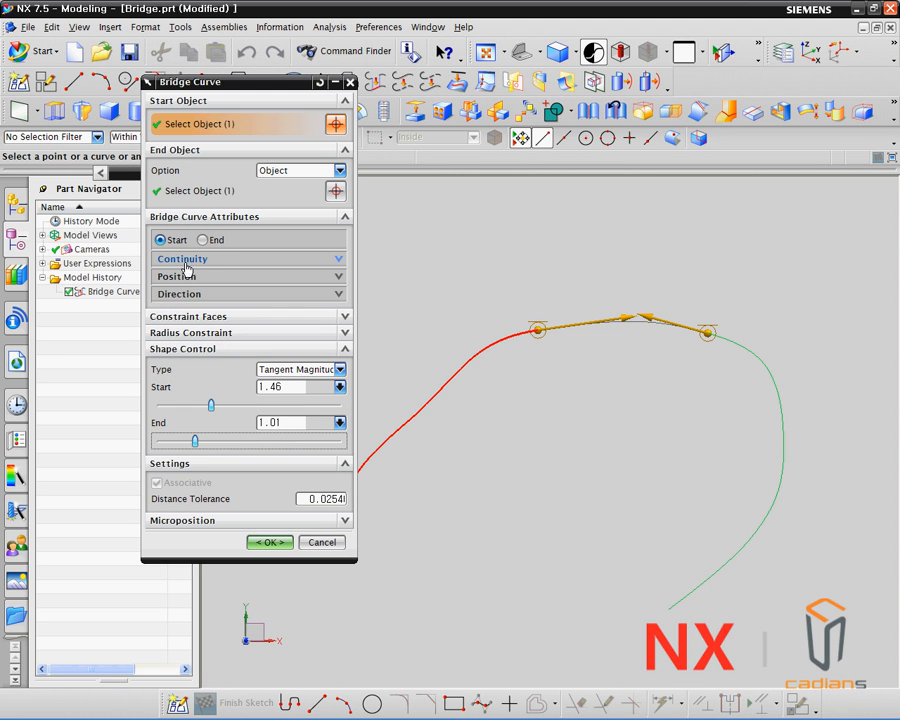
left_click(185, 276)
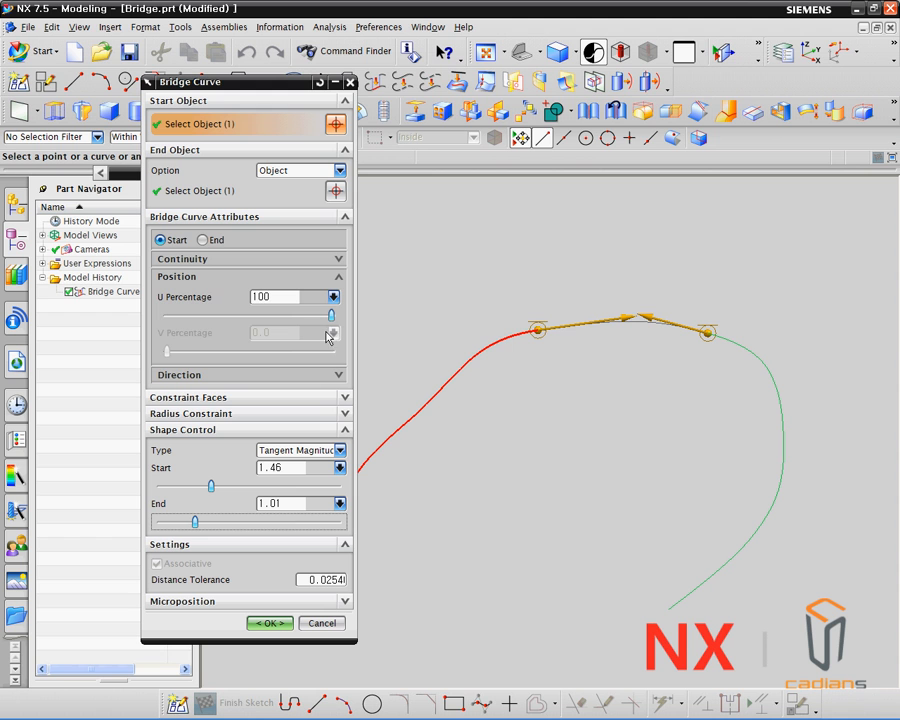
left_click_drag(332, 320, 218, 337)
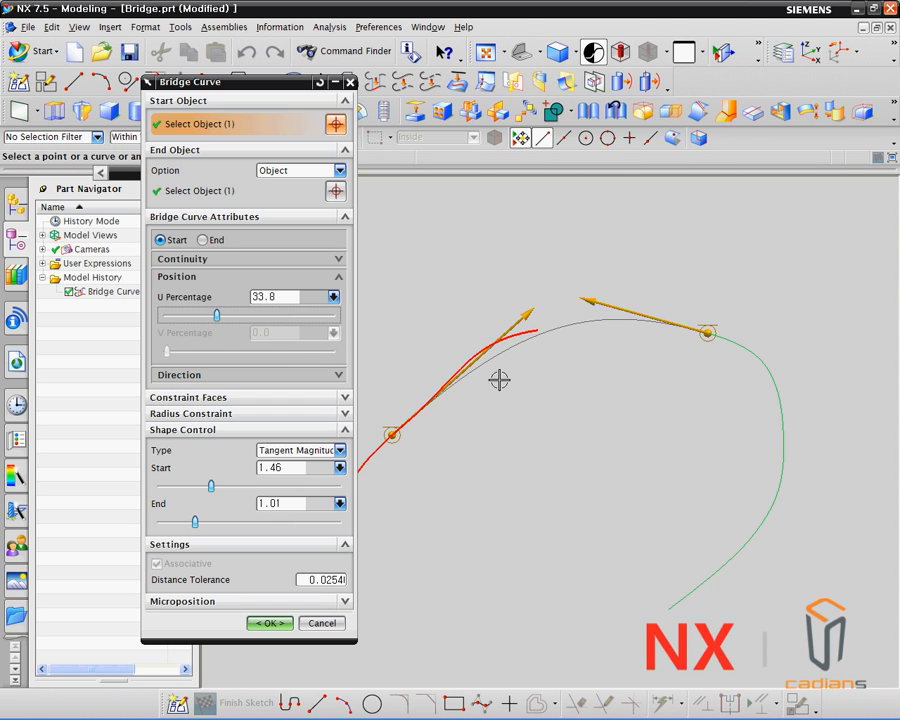
left_click(203, 240)
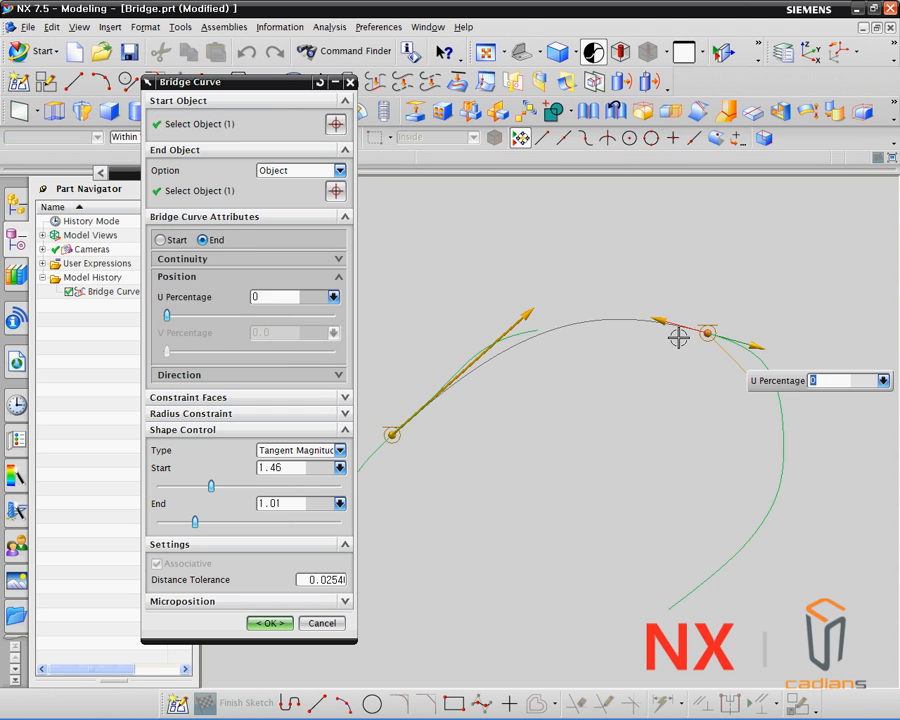
left_click_drag(166, 316, 378, 315)
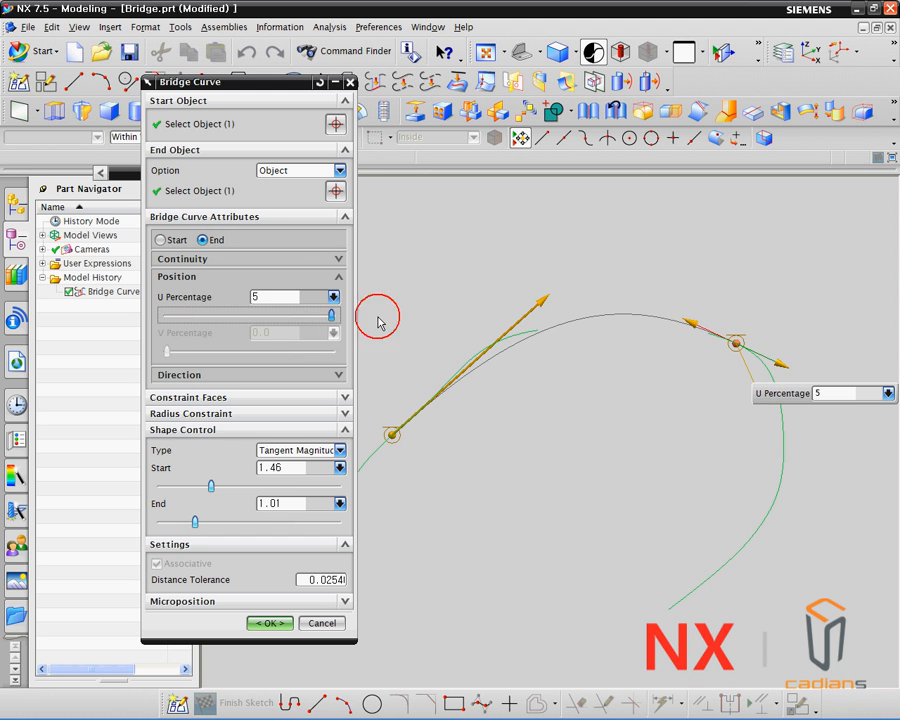
left_click_drag(197, 316, 360, 378)
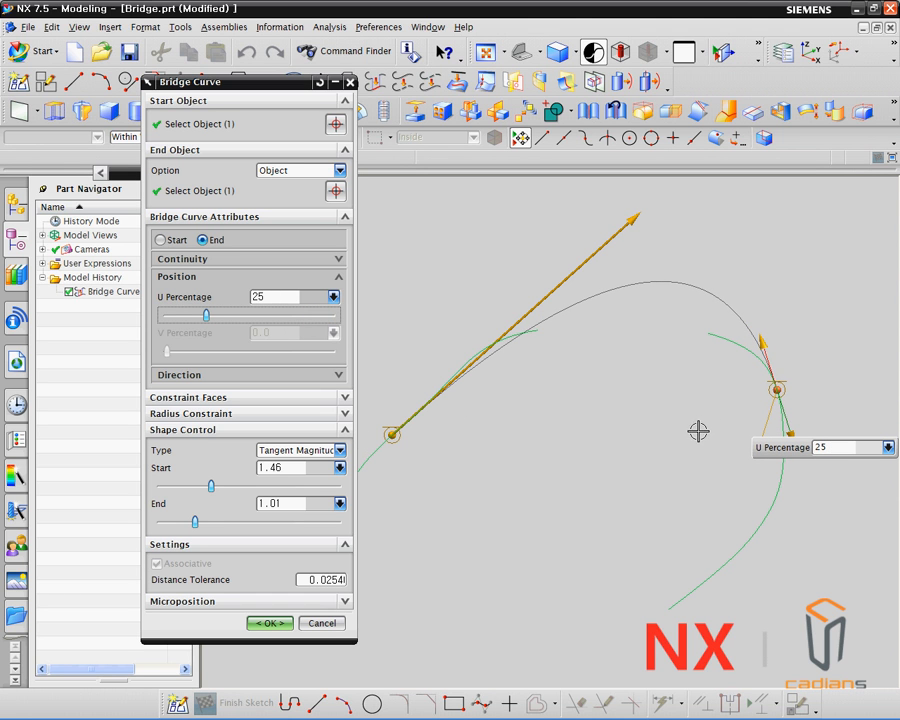
Review the continuity constraint types for the bridge curve's end, keep G1 (Tangent), and cancel the edit
left_click(234, 262)
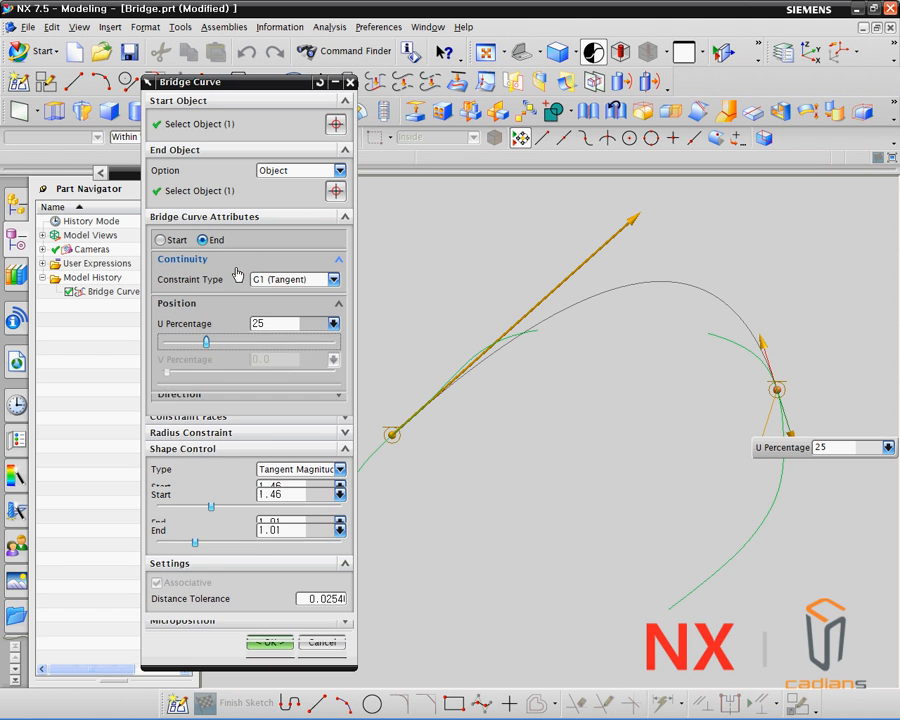
left_click(300, 280)
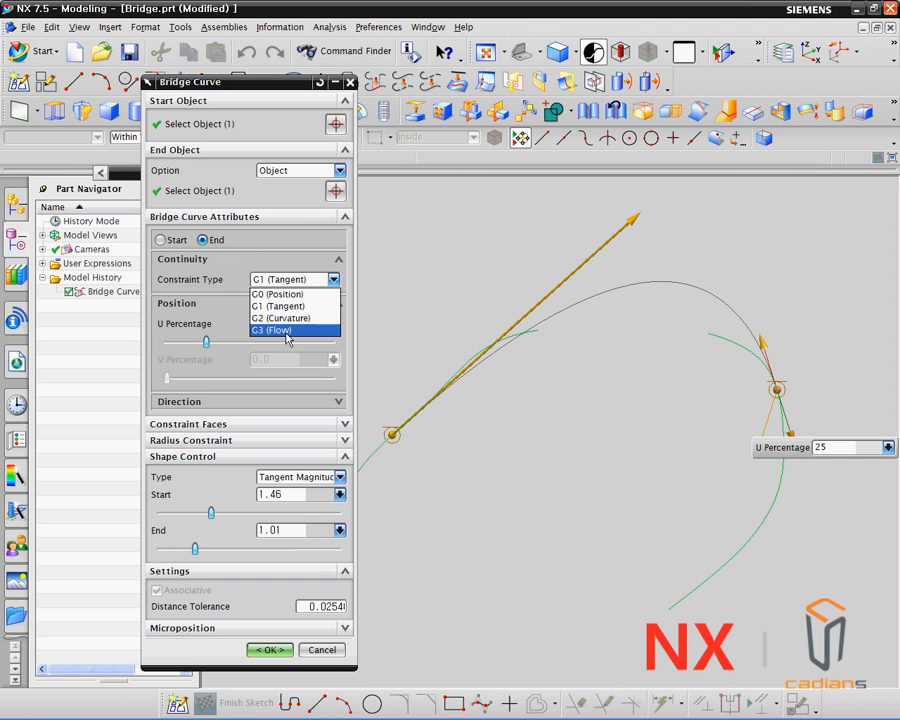
left_click(402, 343)
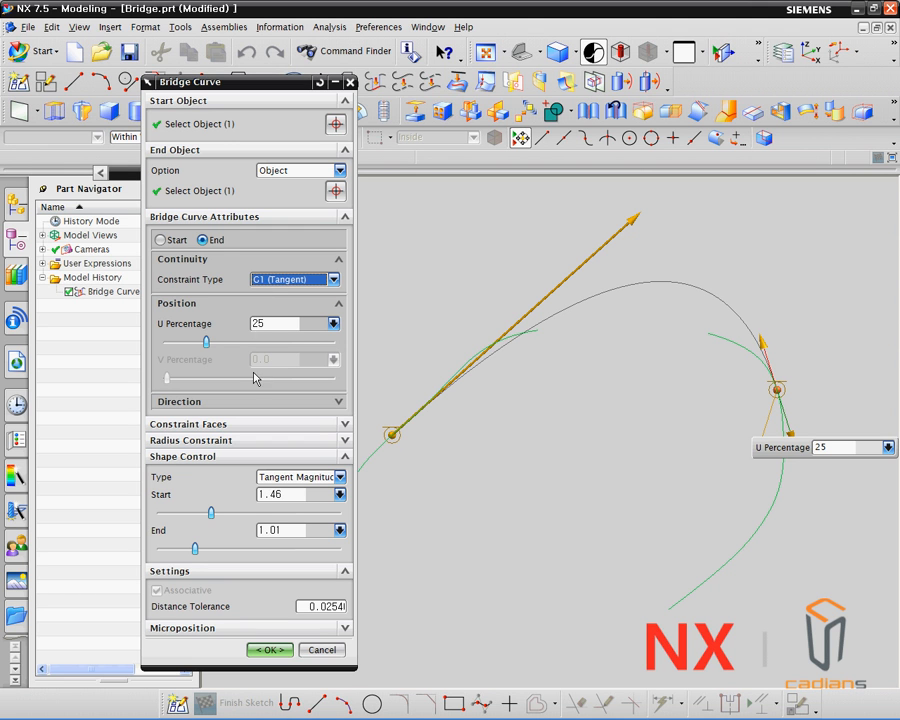
left_click(315, 650)
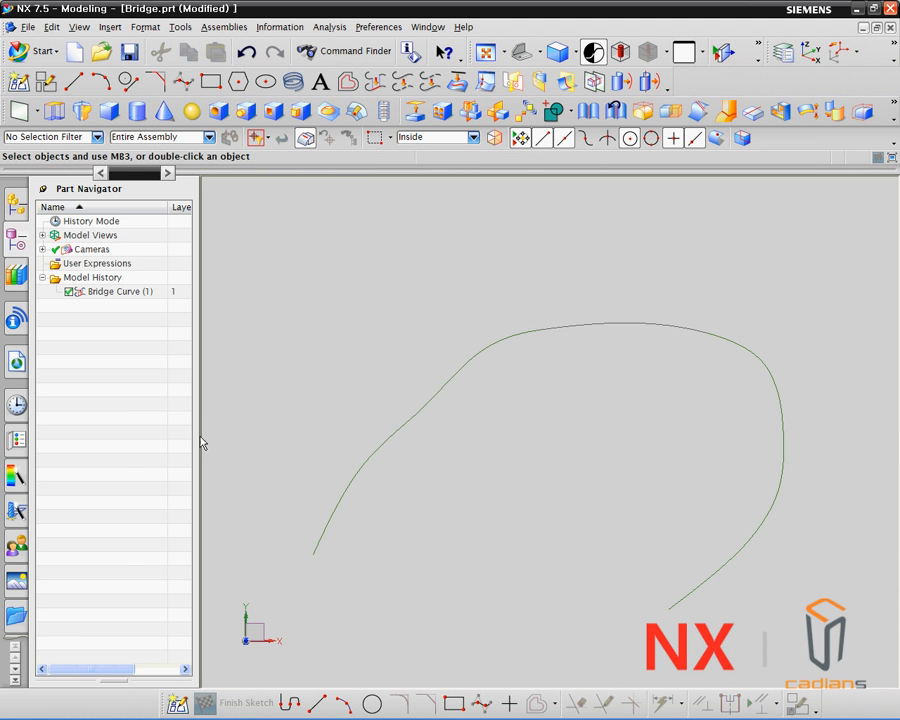
Delete the associative bridge curve from the model history
left_click(113, 295)
right_click(113, 296)
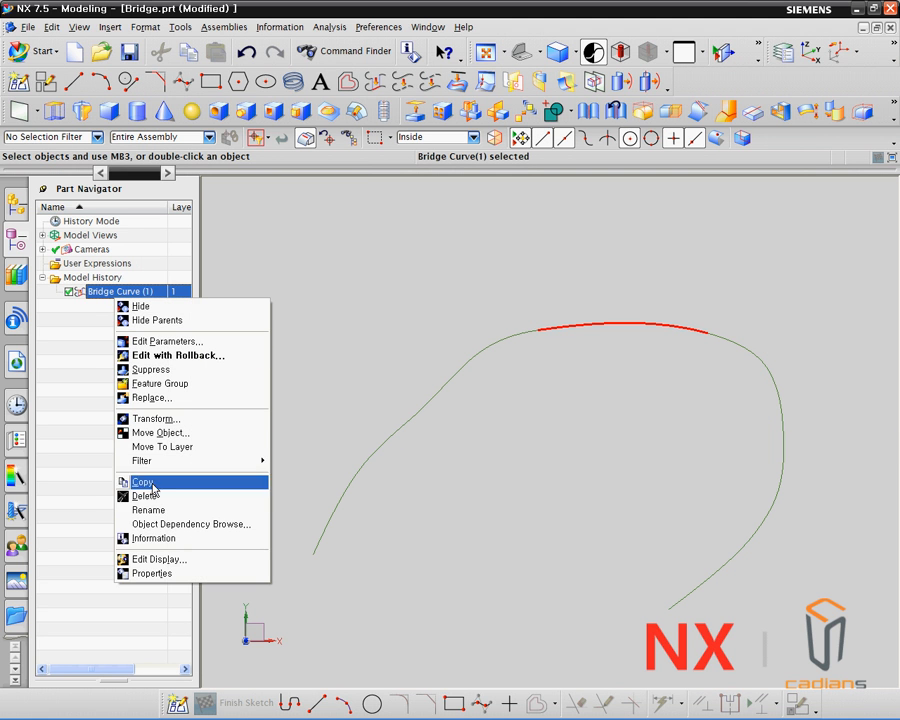
left_click(236, 494)
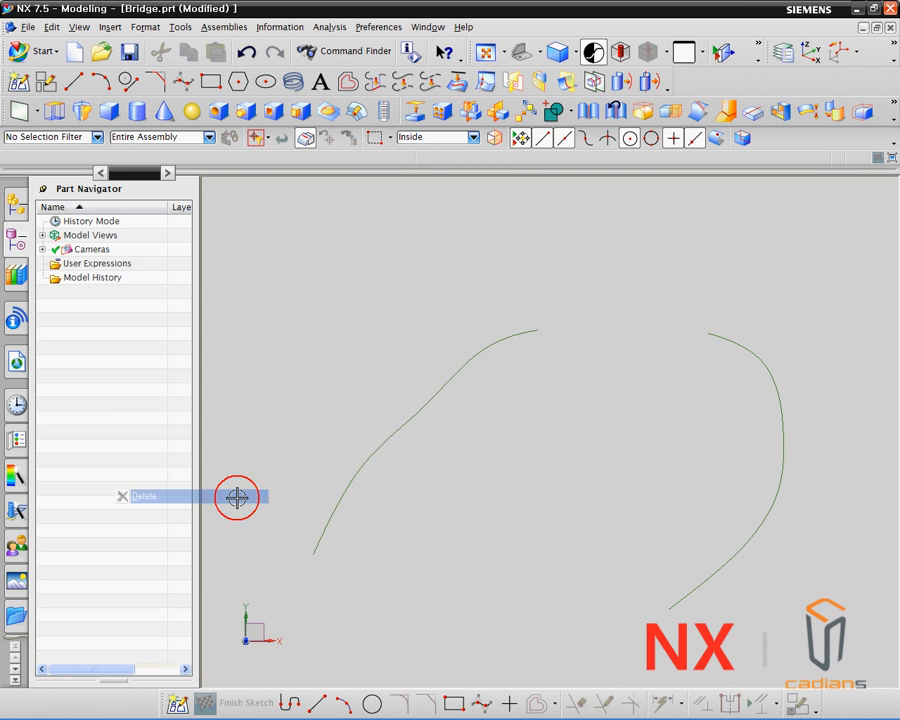
Create a non-associative bridge curve between the upper ends of the left and right splines with start and end tangent magnitudes of 1
left_click(372, 88)
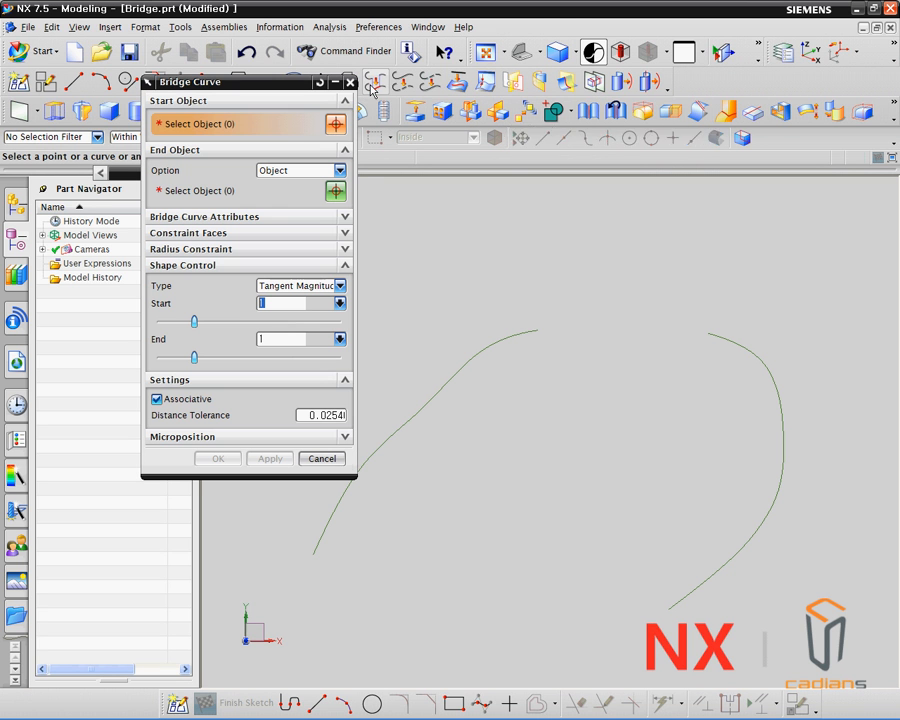
left_click(521, 341)
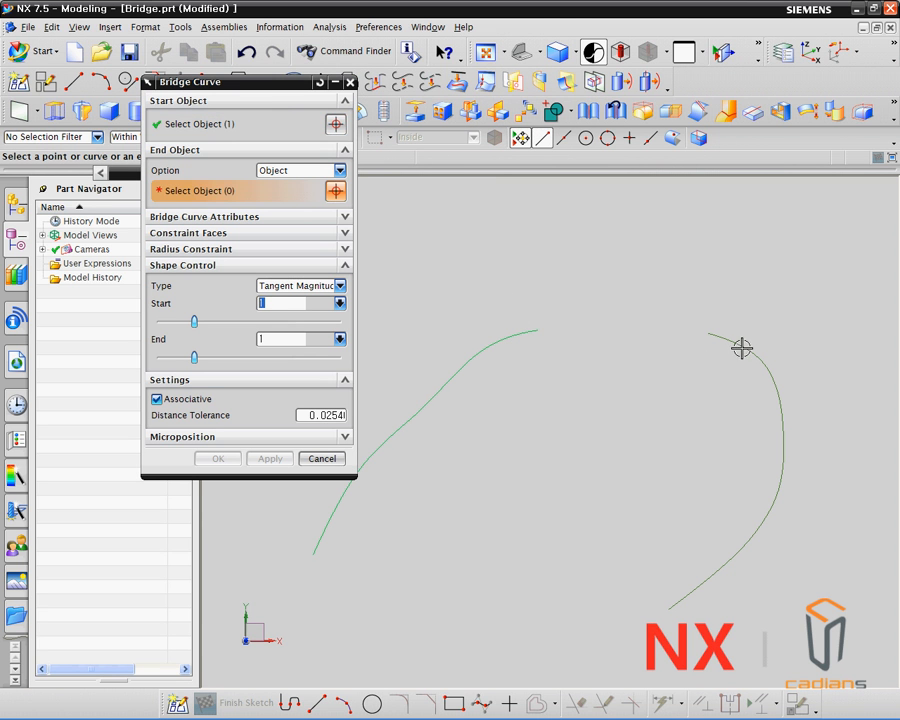
left_click(746, 341)
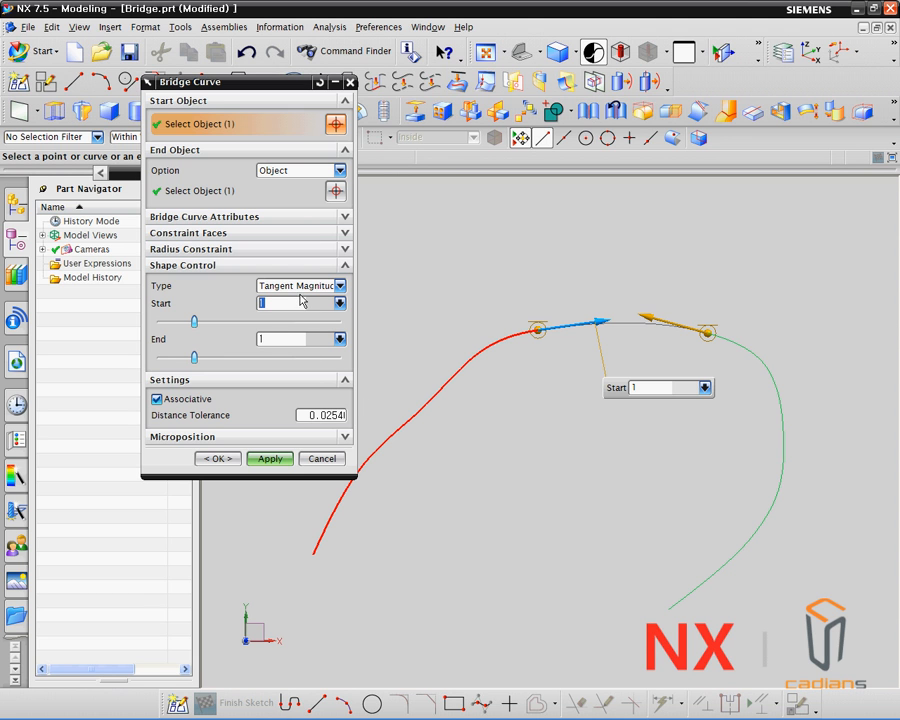
left_click(157, 398)
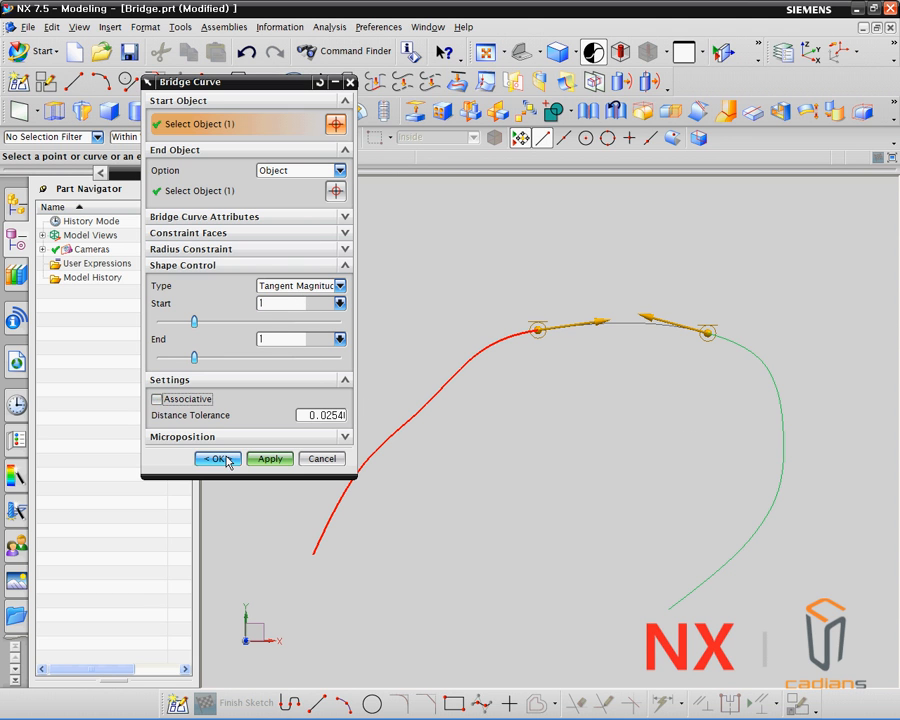
left_click(222, 458)
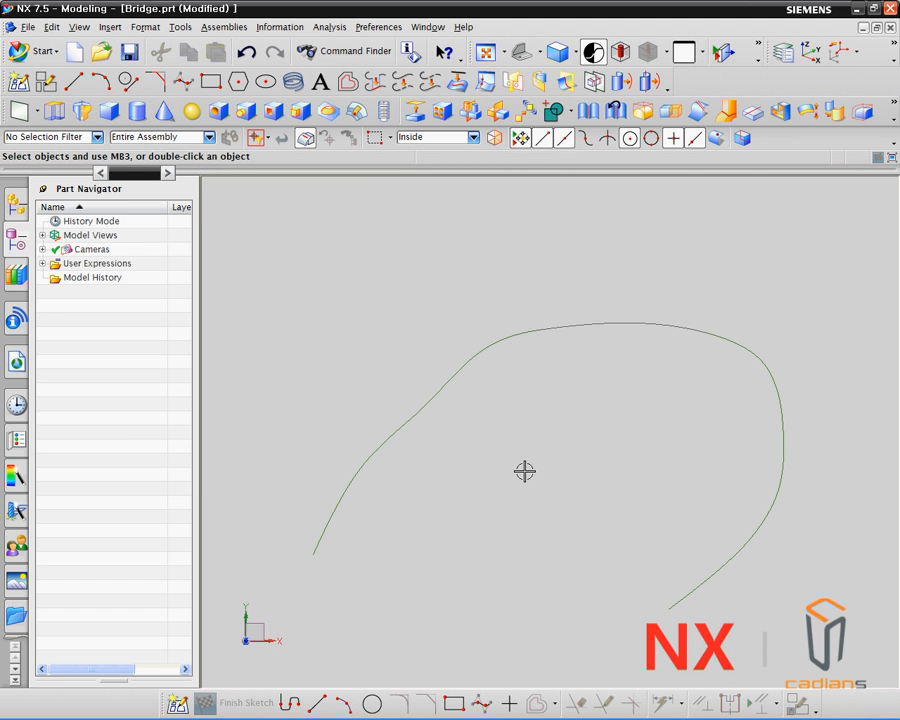
Join the tangent chain of two splines and bridge curve into one non-associative General spline with Input Curves set to Delete
left_click(437, 107)
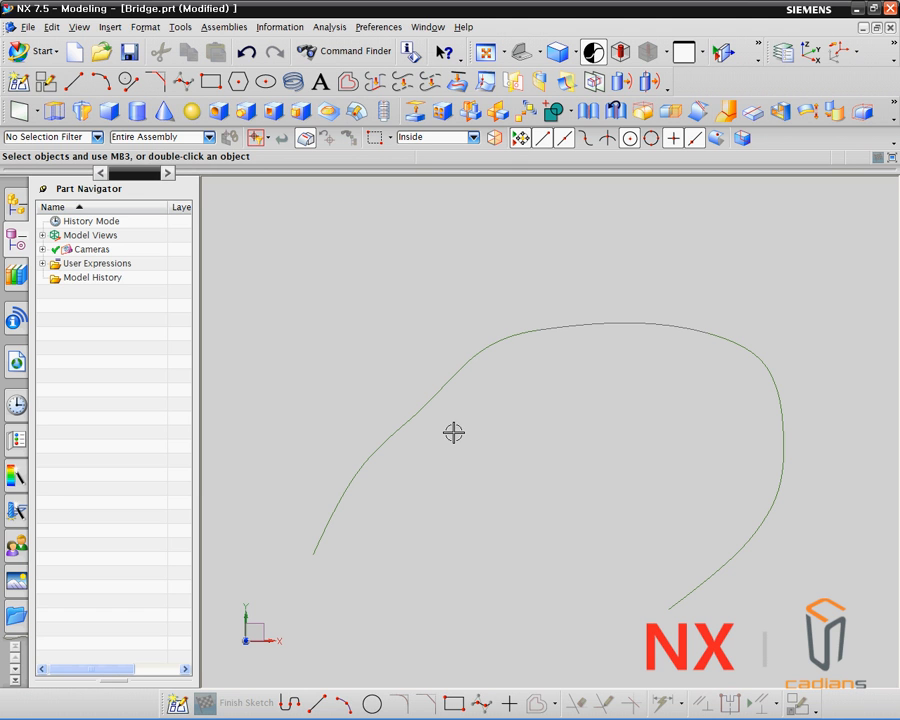
middle_click_drag(516, 458, 508, 412)
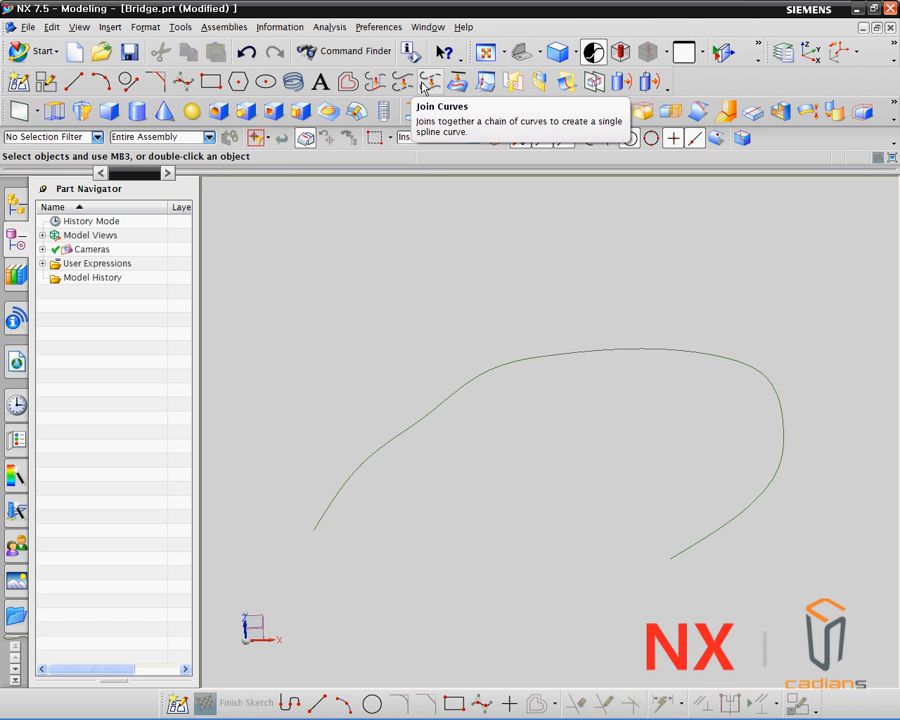
left_click(424, 88)
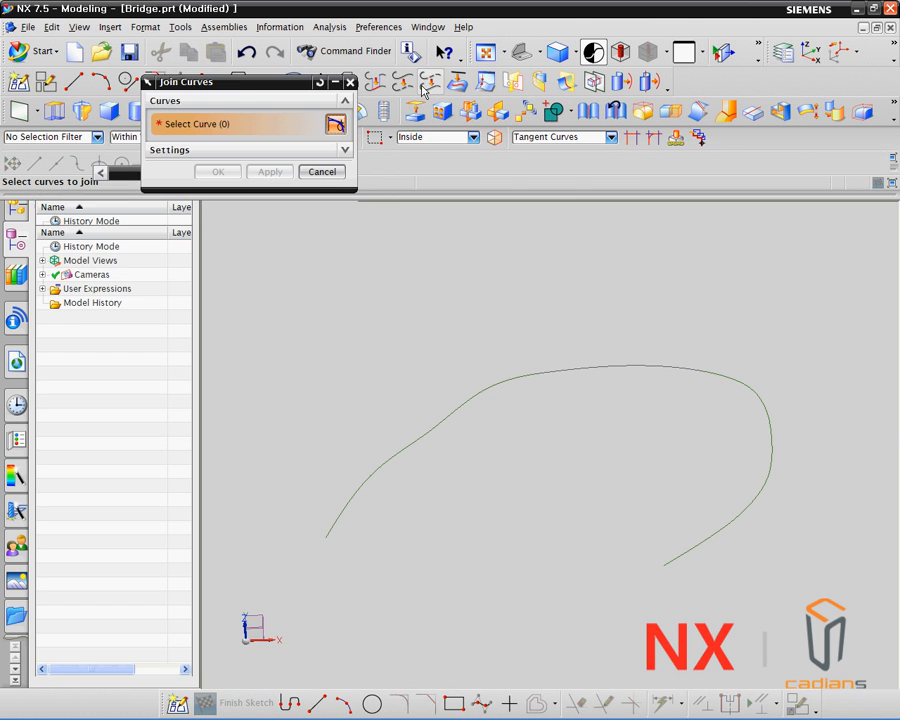
left_click_drag(225, 82, 339, 229)
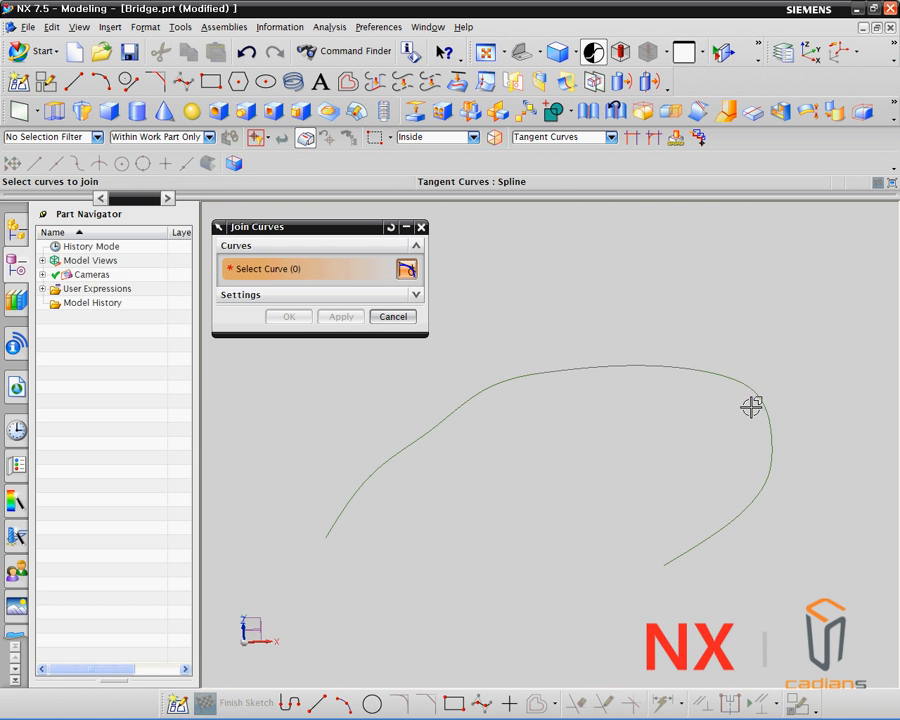
left_click(465, 402)
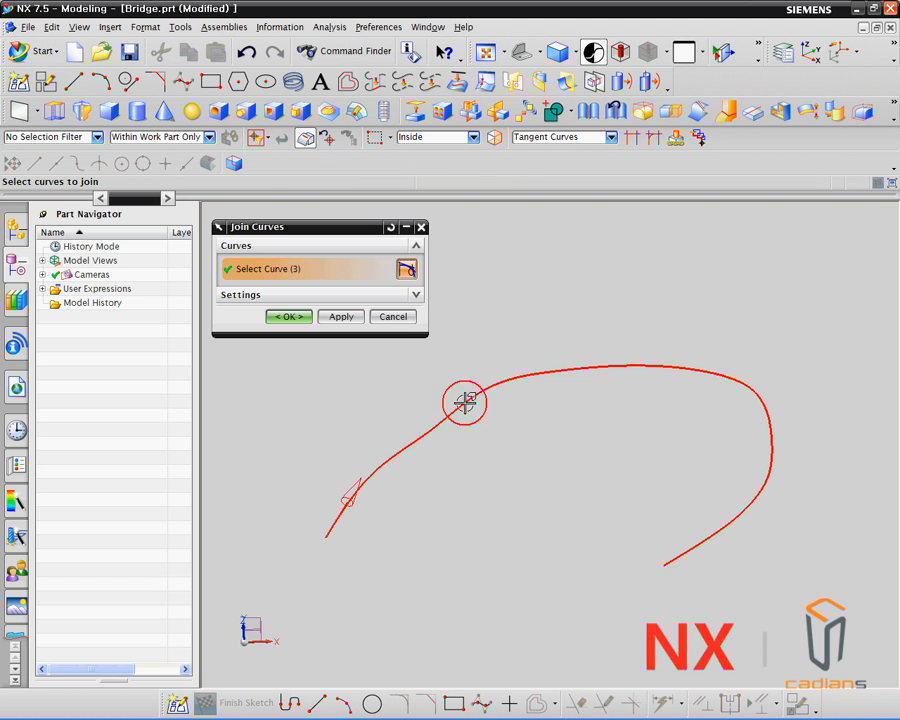
mouse_move(548, 482)
middle_mouse_down()
mouse_move(550, 498)
mouse_move(549, 478)
middle_mouse_up()
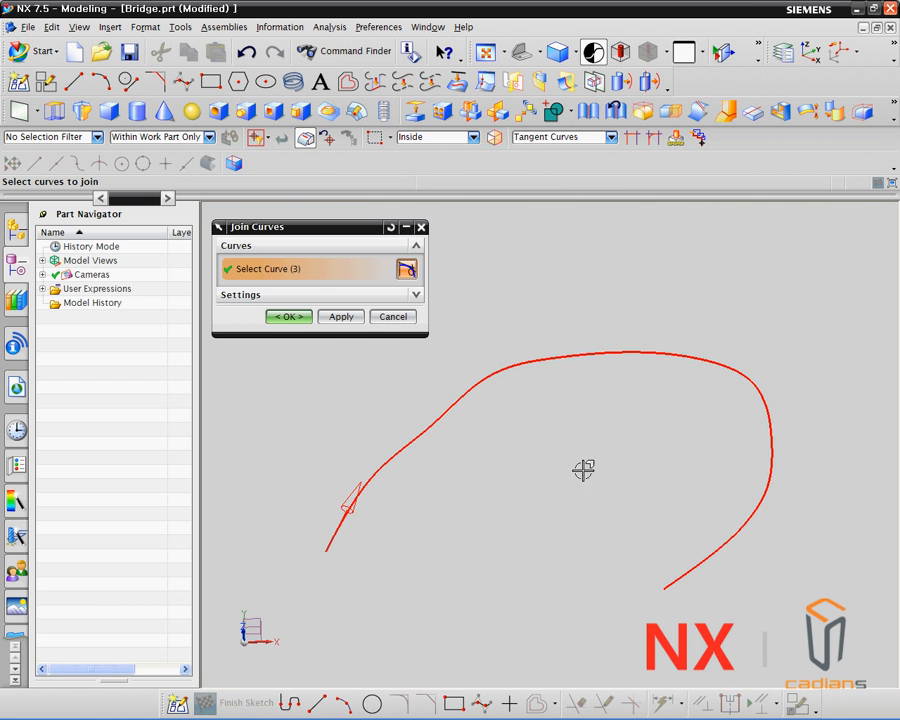
left_click(311, 295)
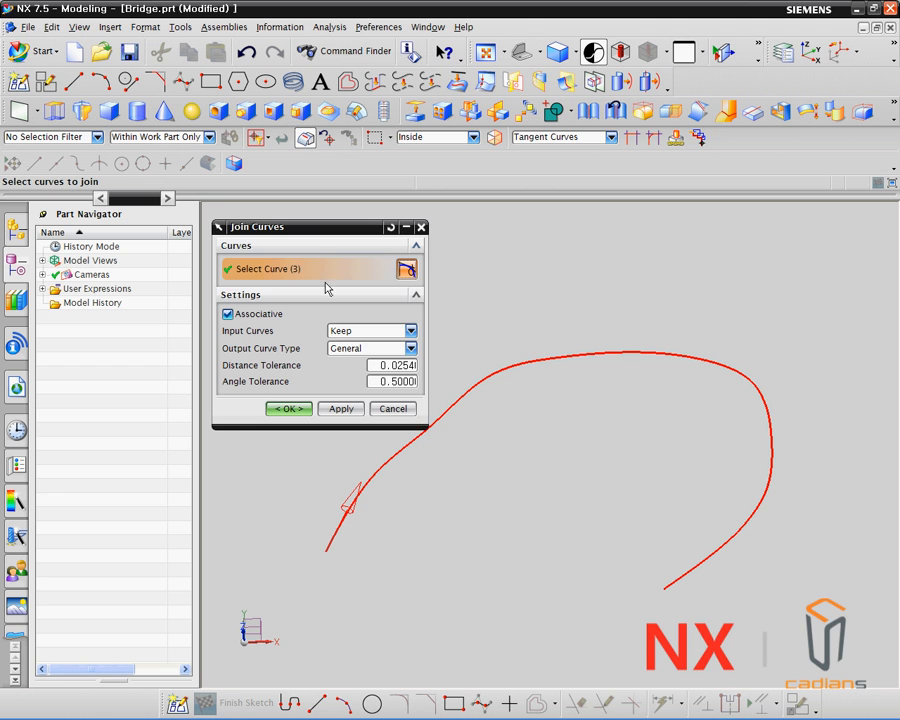
left_click_drag(320, 230, 315, 190)
left_click(249, 274)
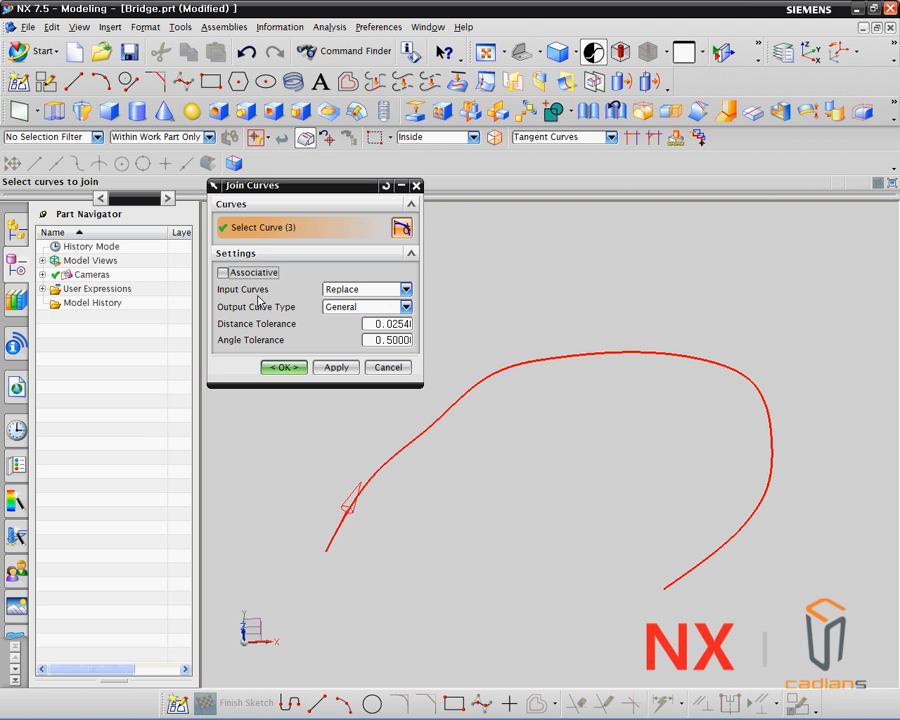
left_click(354, 291)
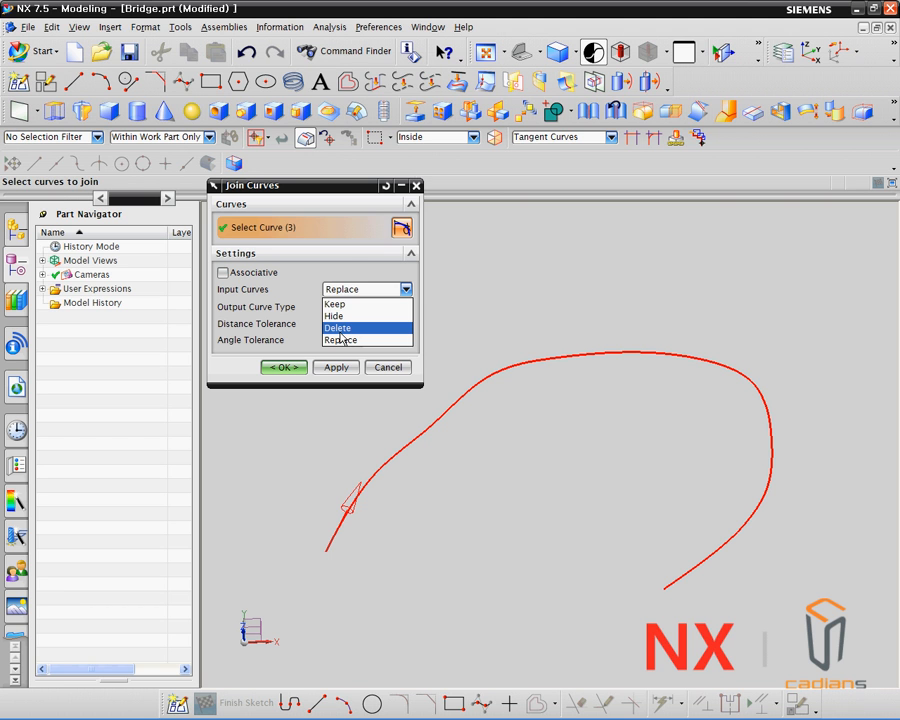
left_click(340, 330)
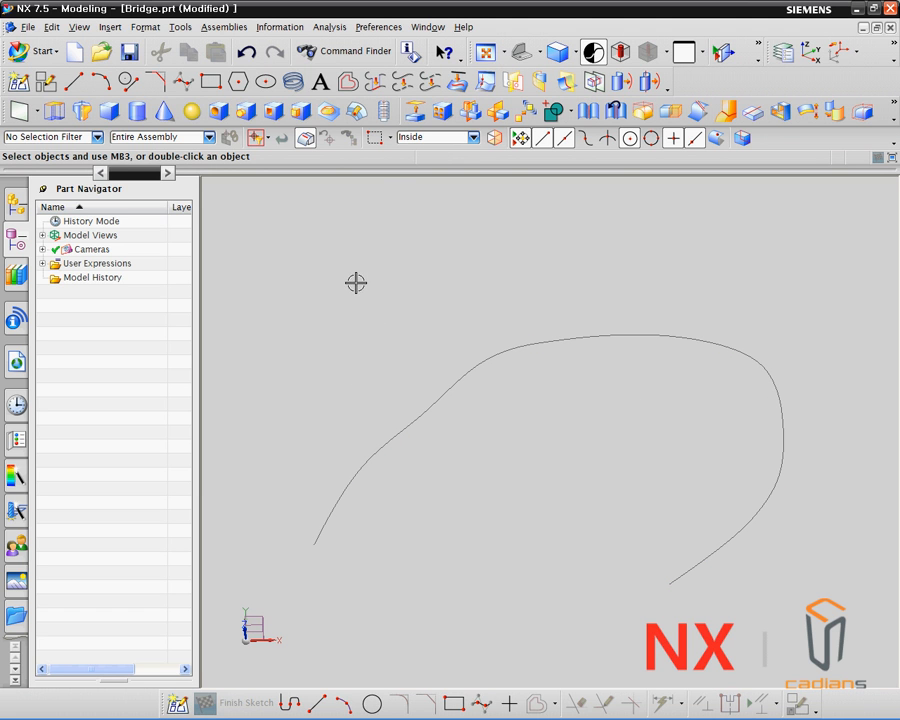
Simplify the joined spline into line and arc segments with the Delete option for the original curve
left_click(401, 82)
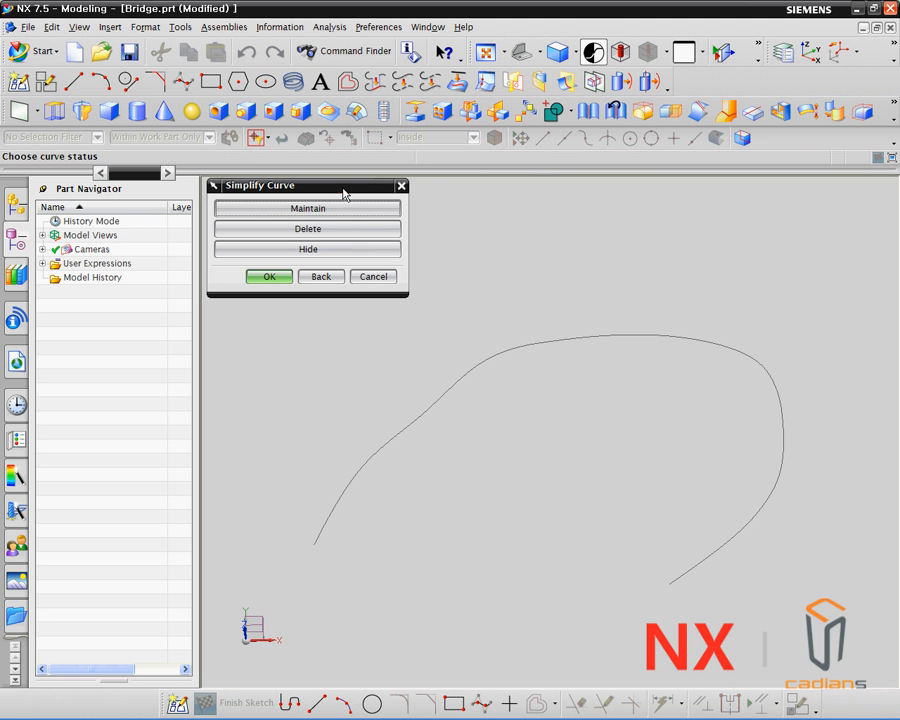
left_click_drag(342, 189, 350, 227)
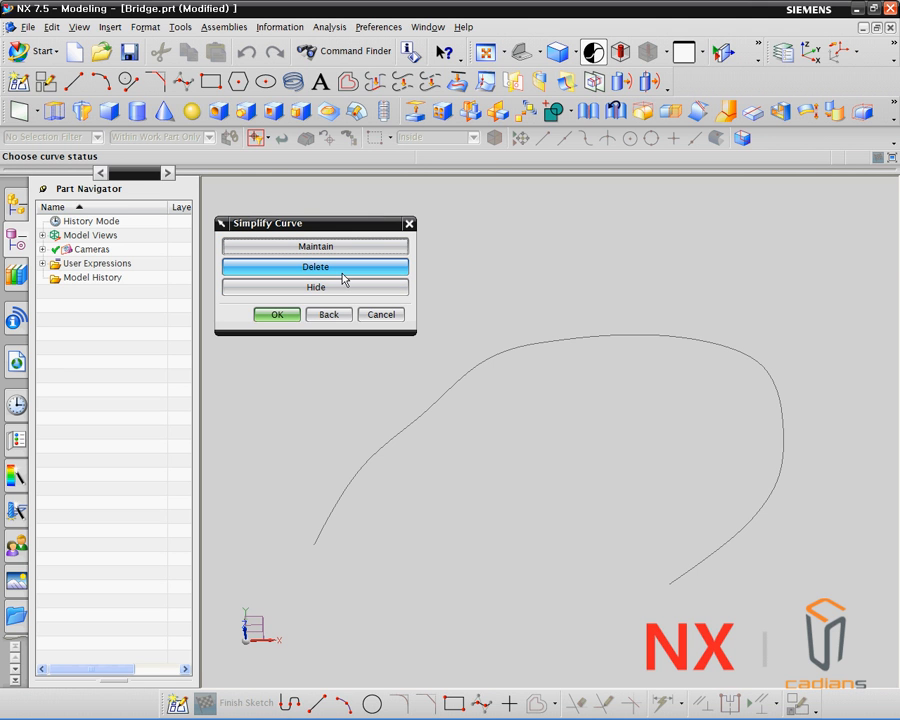
left_click(343, 276)
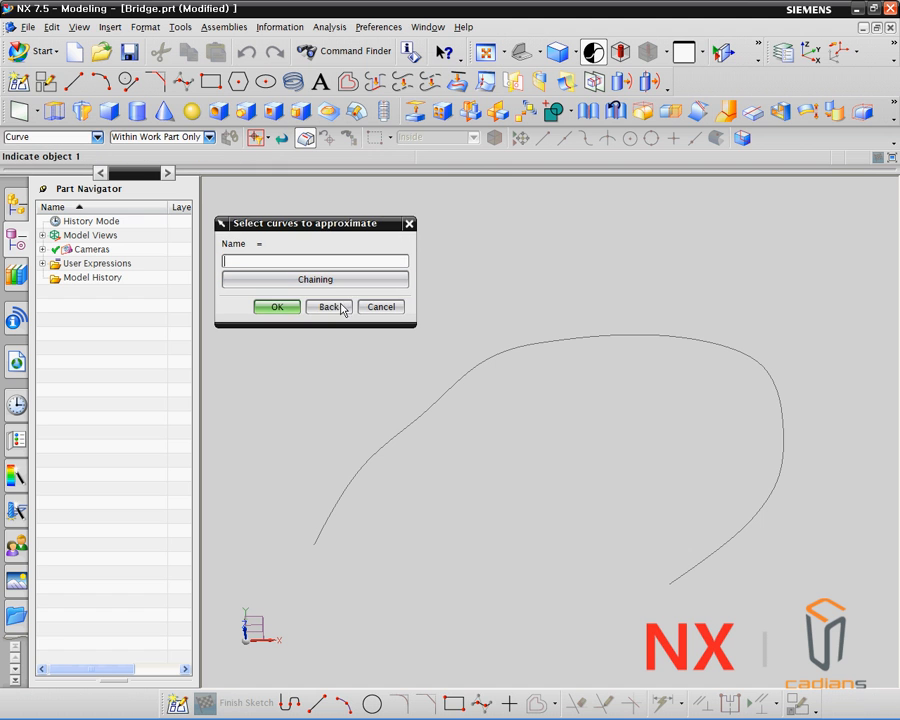
left_click(376, 466)
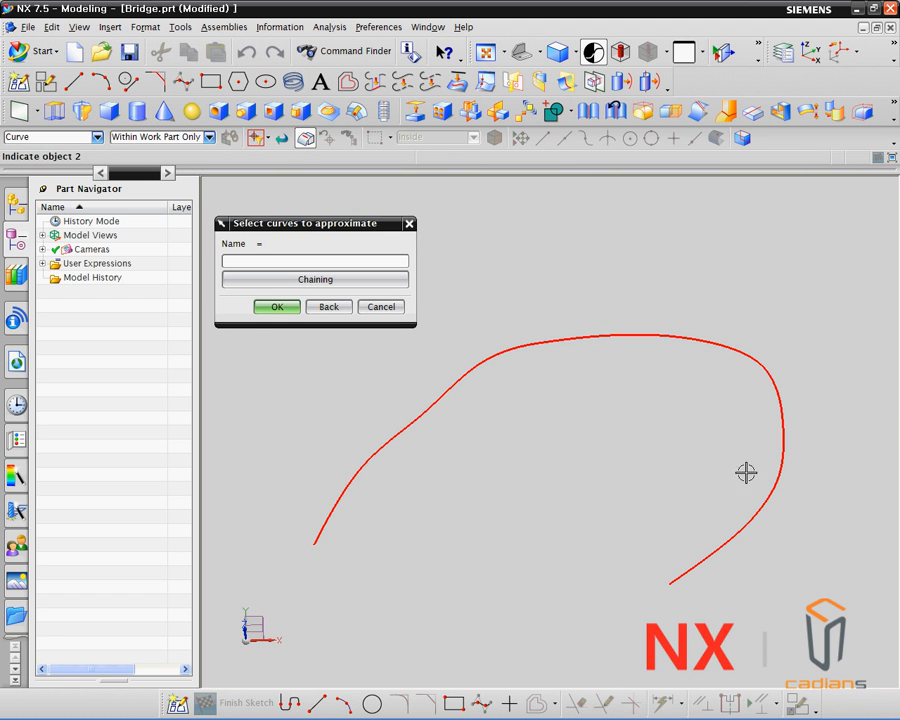
left_click(265, 309)
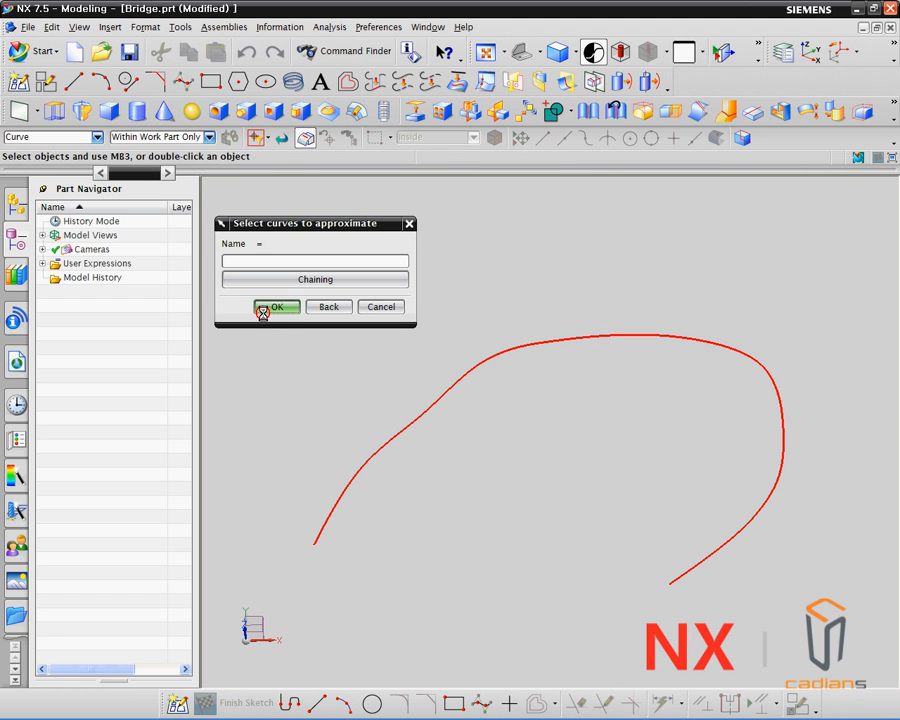
left_click(386, 309)
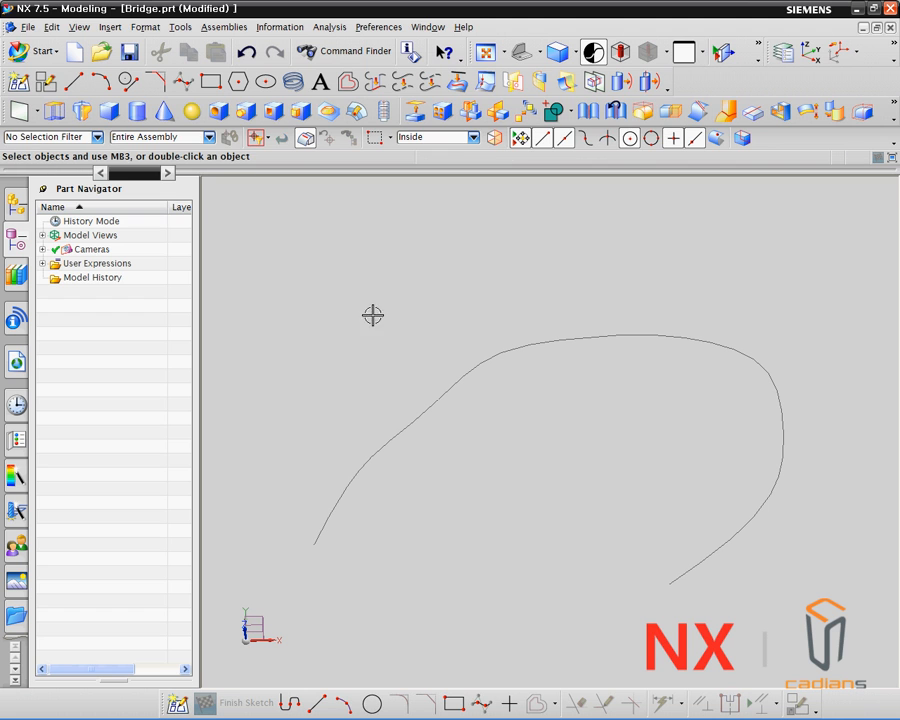
Select every other segment along the simplified curve and set the display color of these segments to yellow
left_click(336, 495)
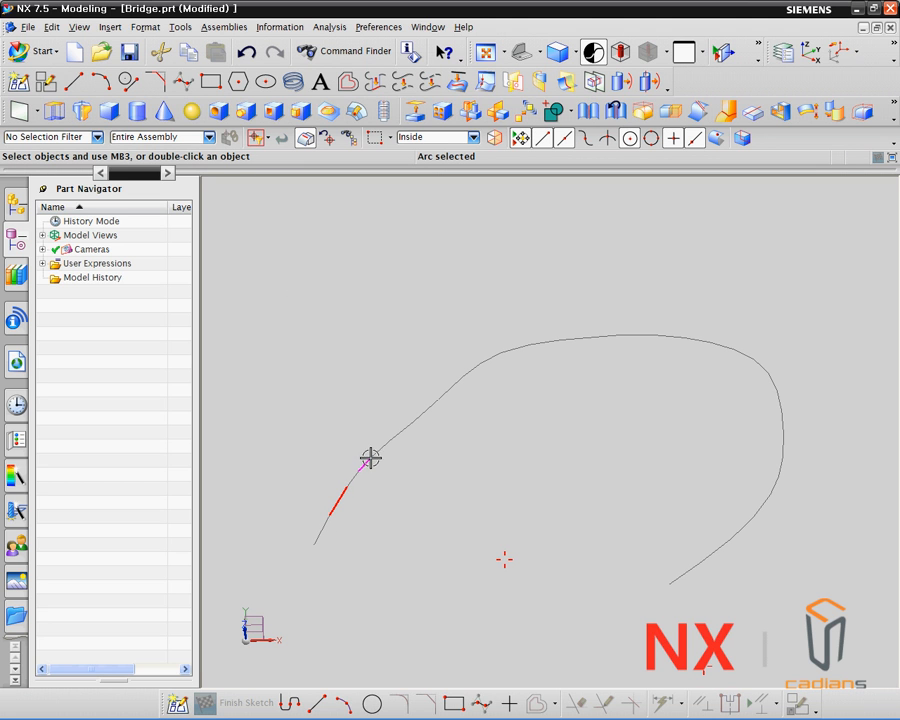
left_click(367, 460)
left_click(400, 431)
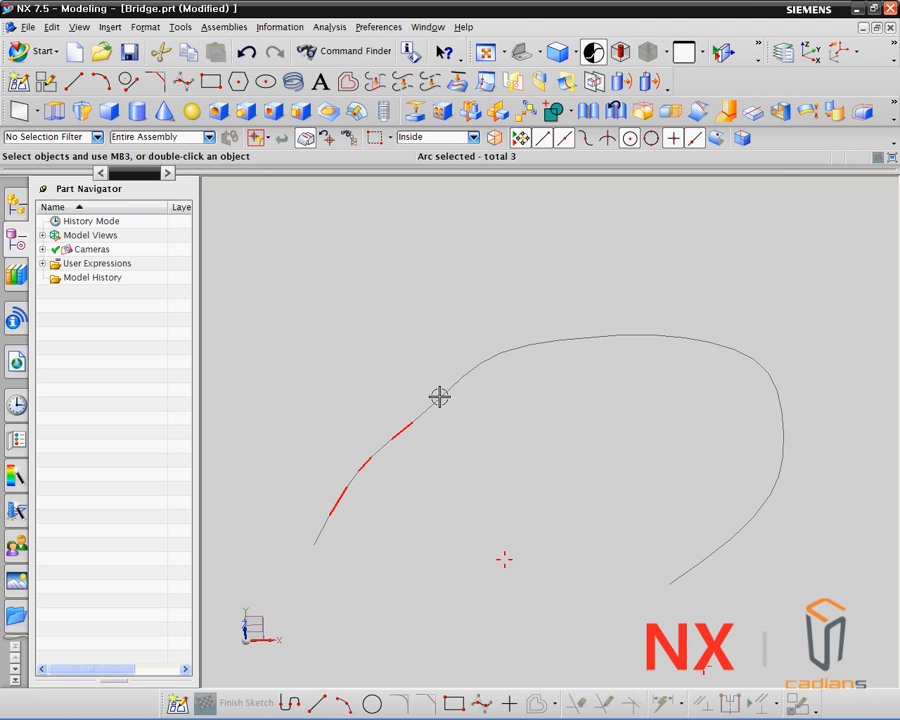
left_click(440, 391)
left_click(497, 355)
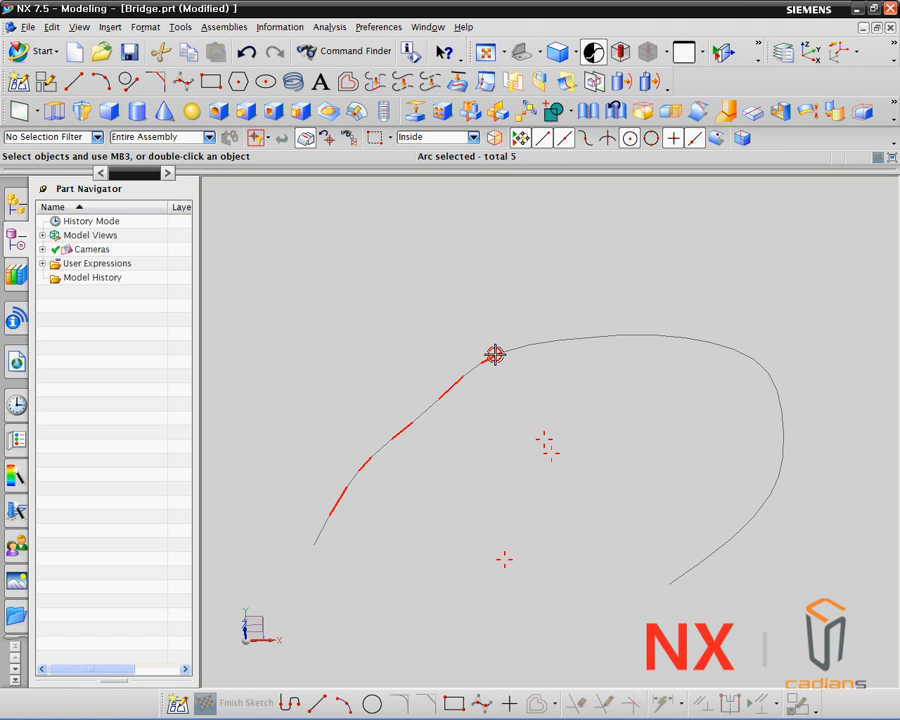
left_click(545, 341)
left_click(638, 334)
left_click(735, 354)
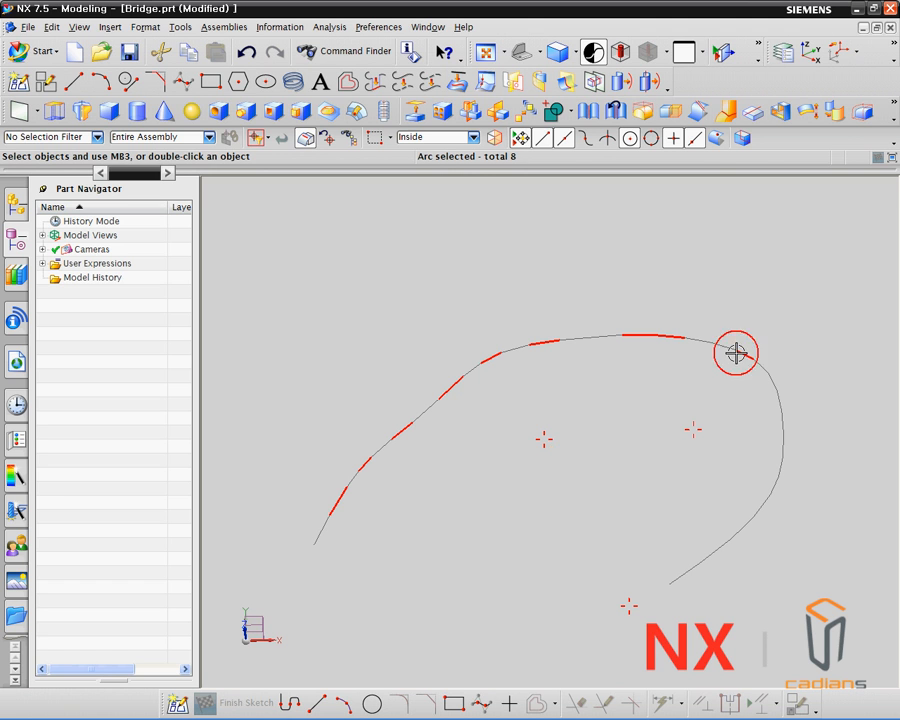
left_click(779, 396)
left_click(784, 451)
left_click(757, 510)
left_click(718, 549)
key("ctrl+j")
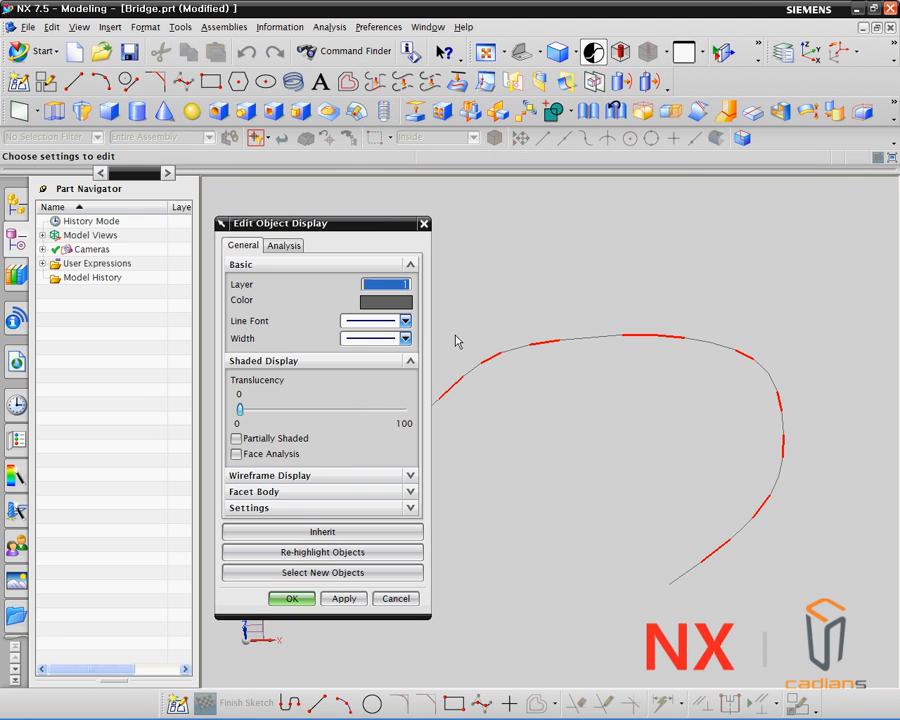
left_click(398, 299)
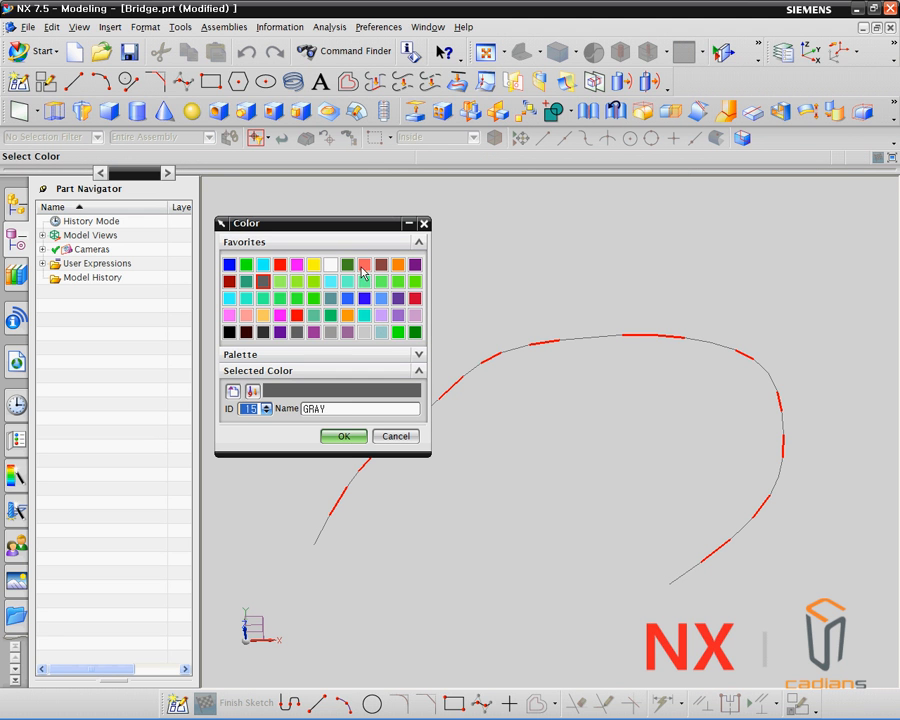
left_click(312, 265)
left_click(342, 436)
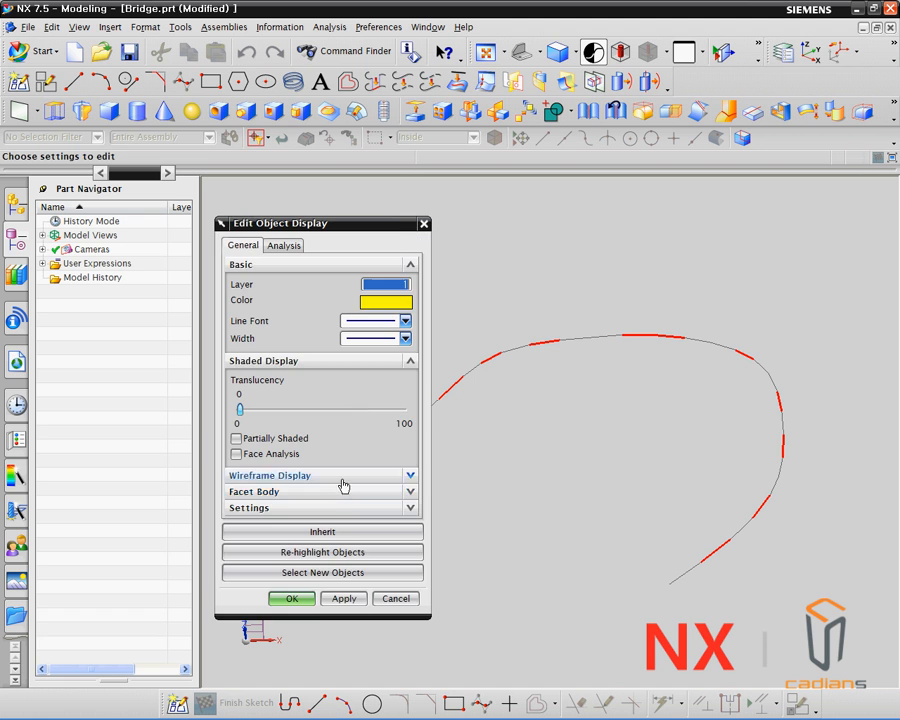
left_click(291, 598)
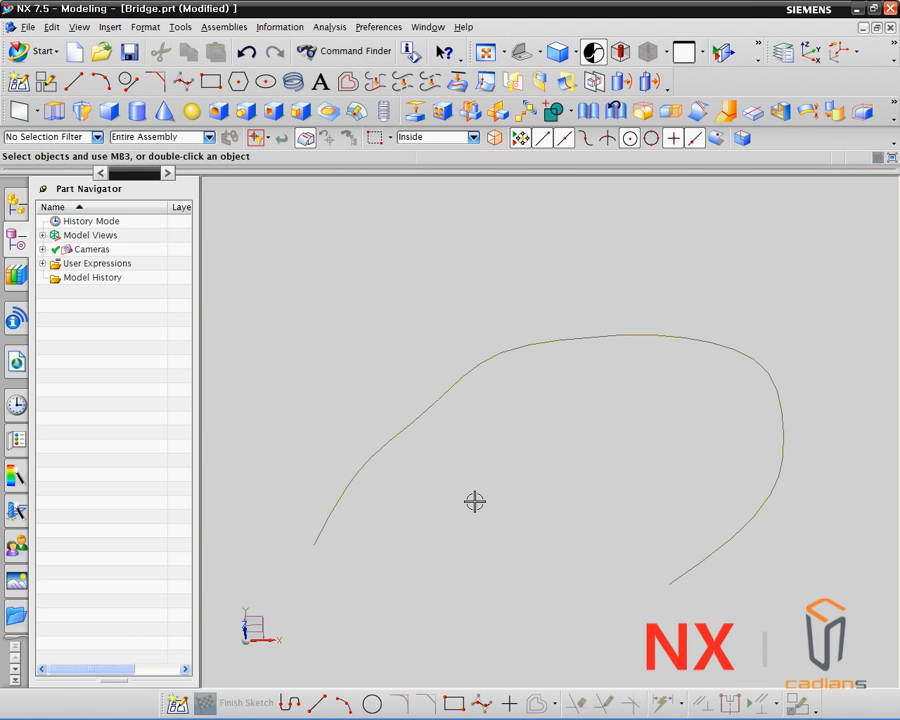
Set the Color Filter to yellow only, taking the color from one of the yellow arc segments
scroll(468, 438, "up", 5)
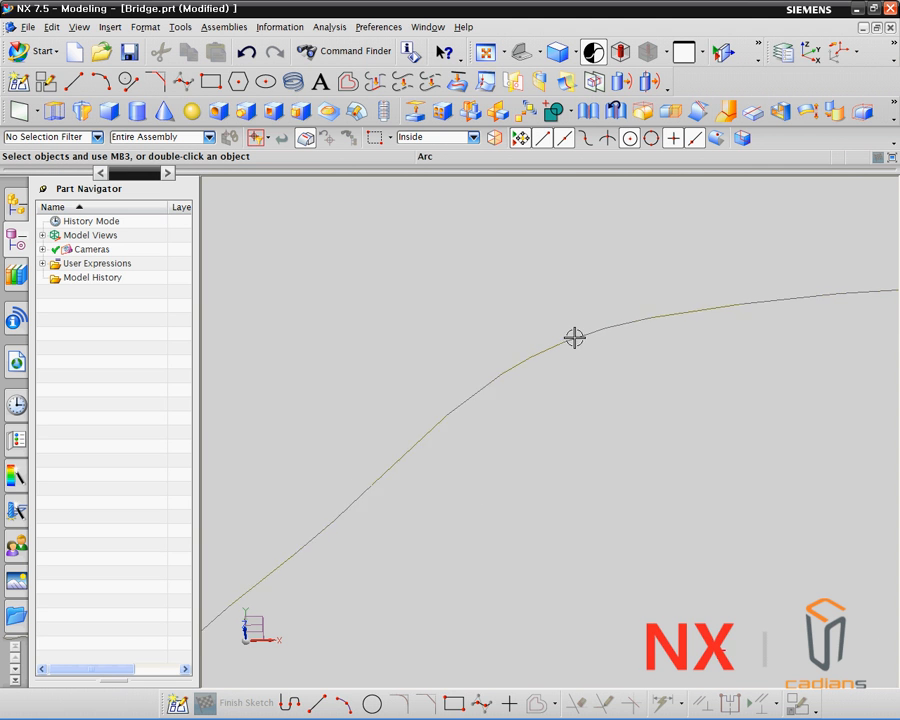
scroll(494, 474, "down", 4)
middle_click_drag(524, 530, 452, 422, "shift")
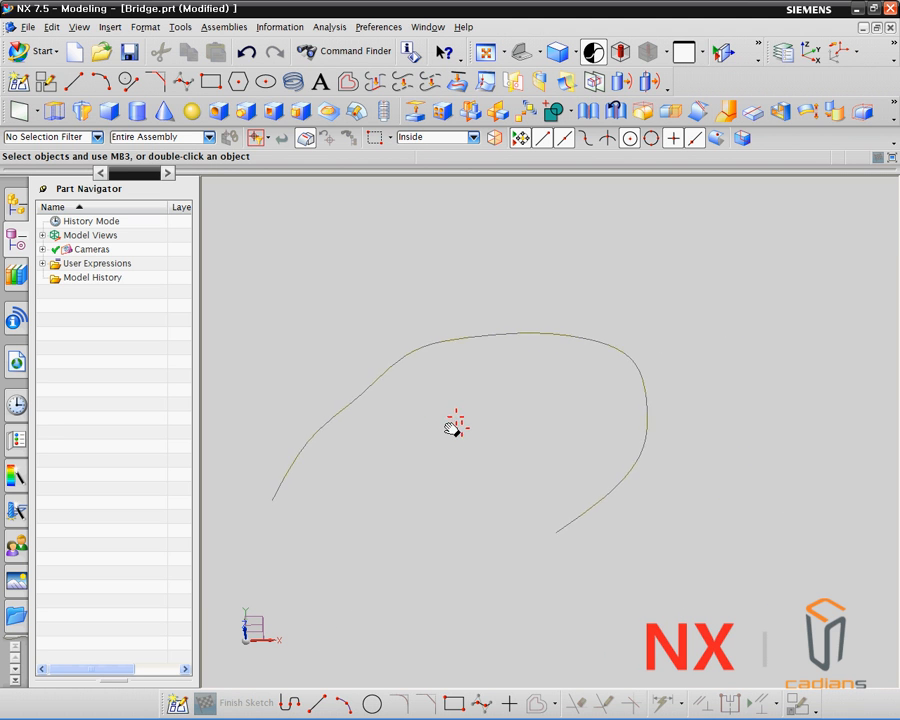
left_click(266, 137)
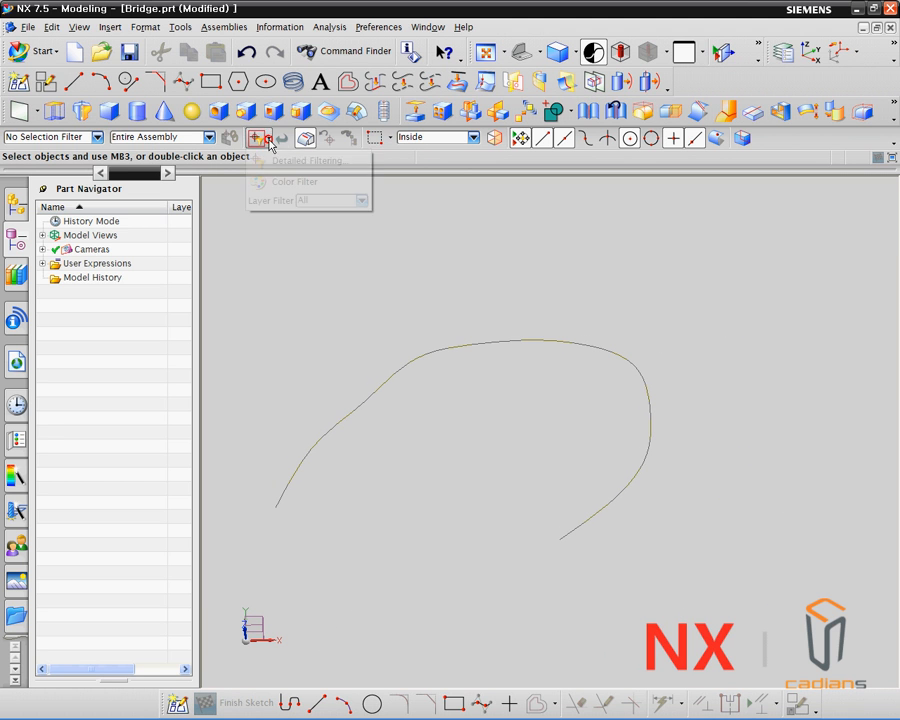
left_click(273, 183)
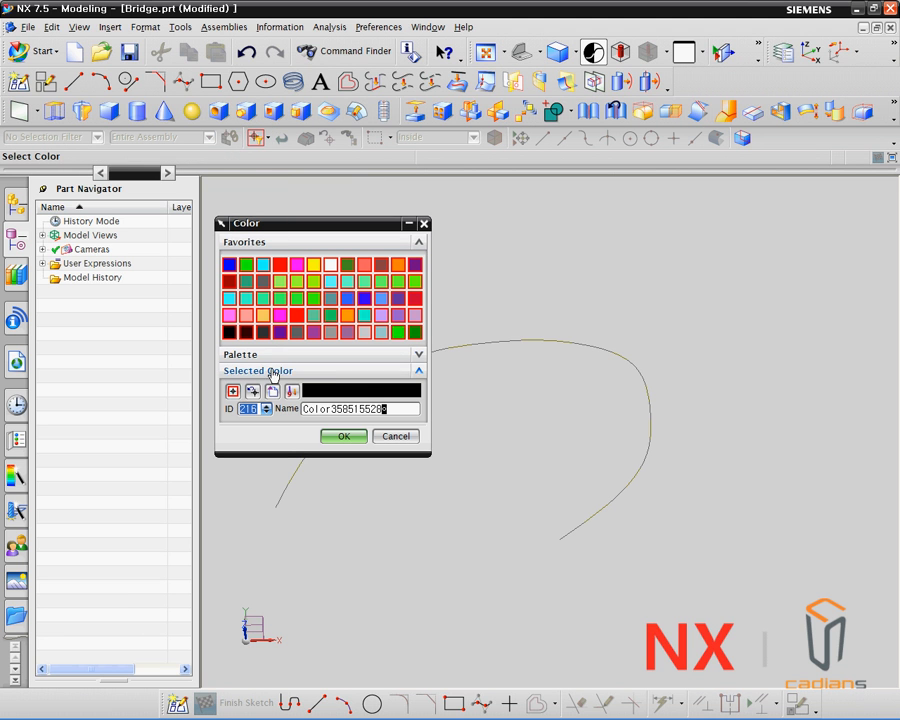
left_click(458, 347)
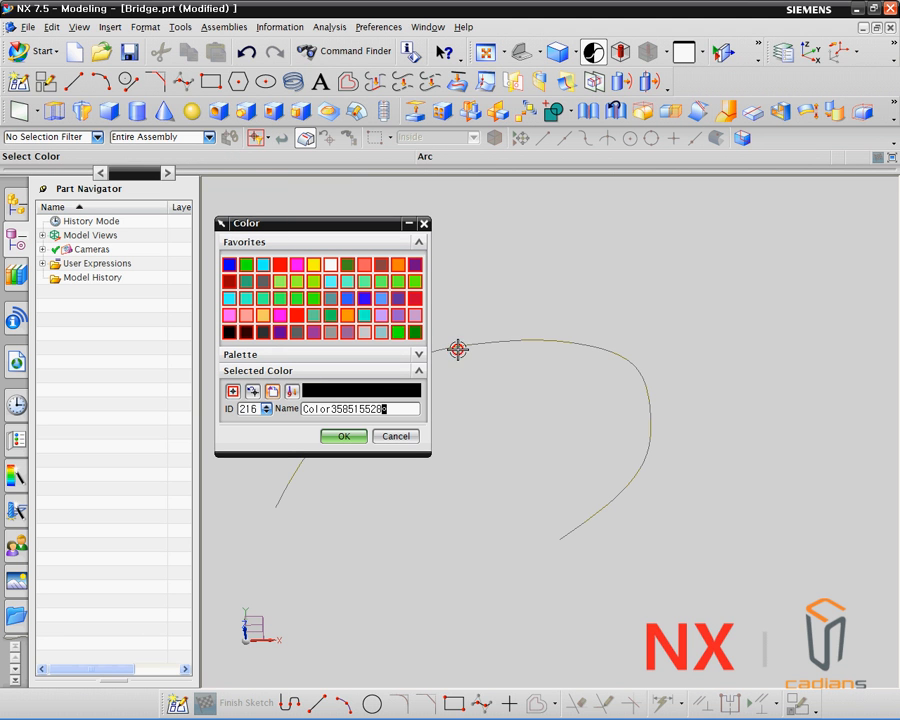
left_click(351, 432)
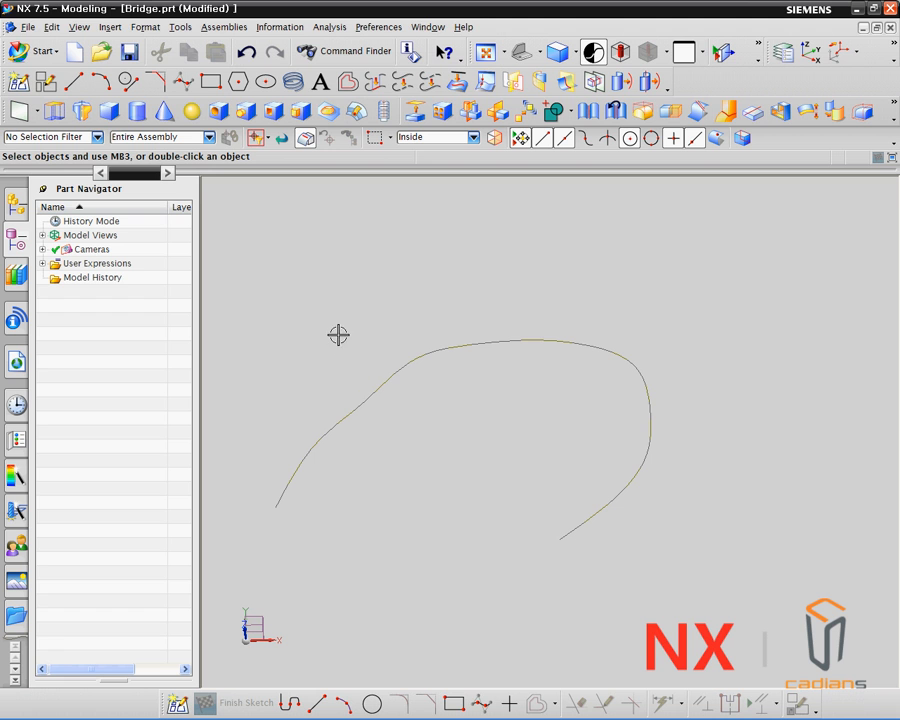
Select all objects that pass the color filter and change their display color to magenta
key("ctrl+a")
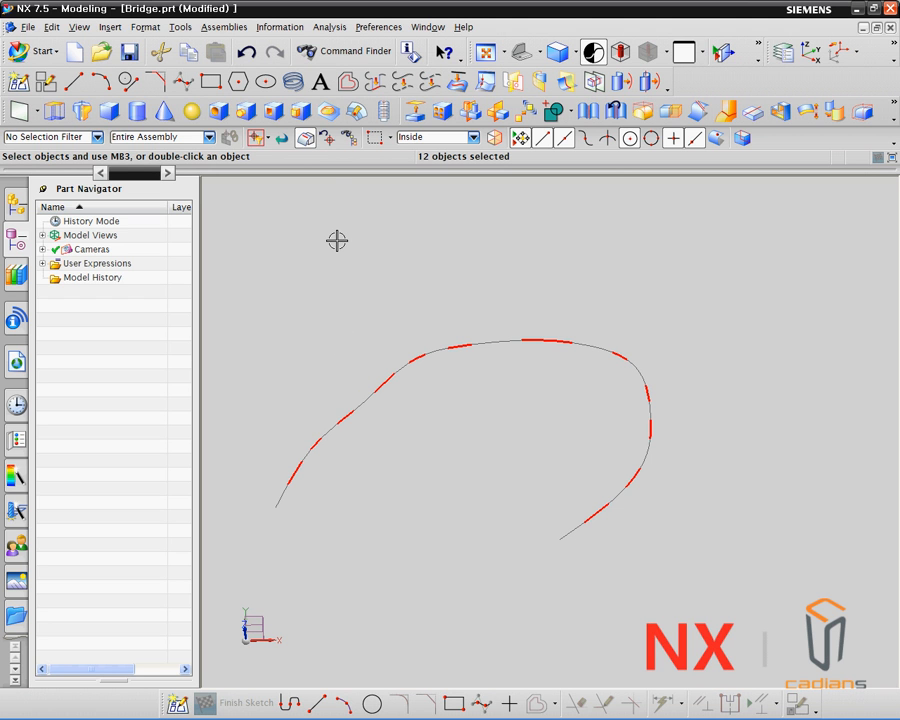
key("ctrl+j")
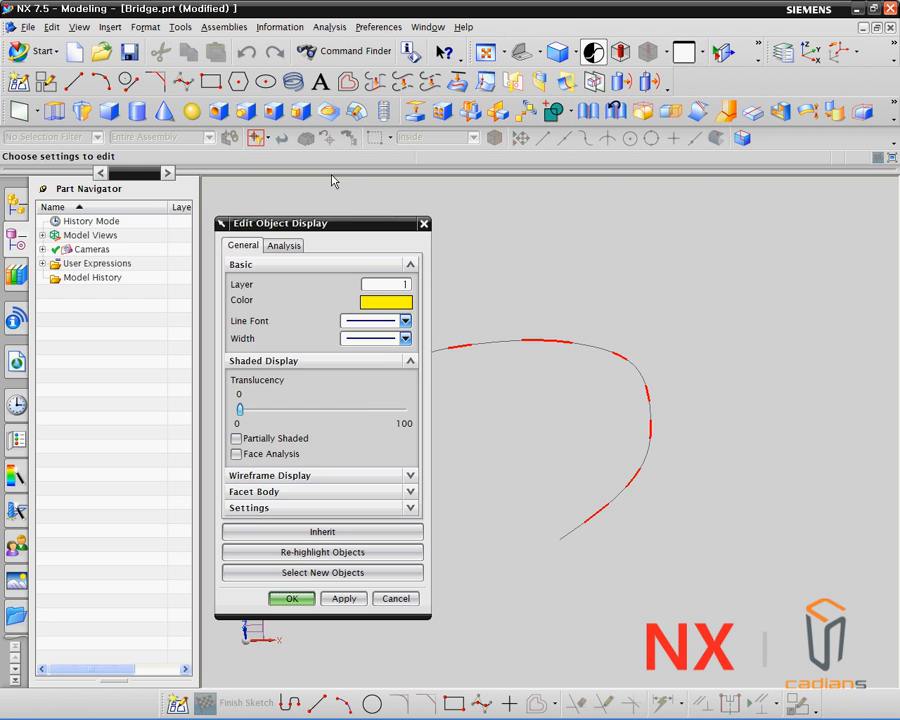
left_click(385, 302)
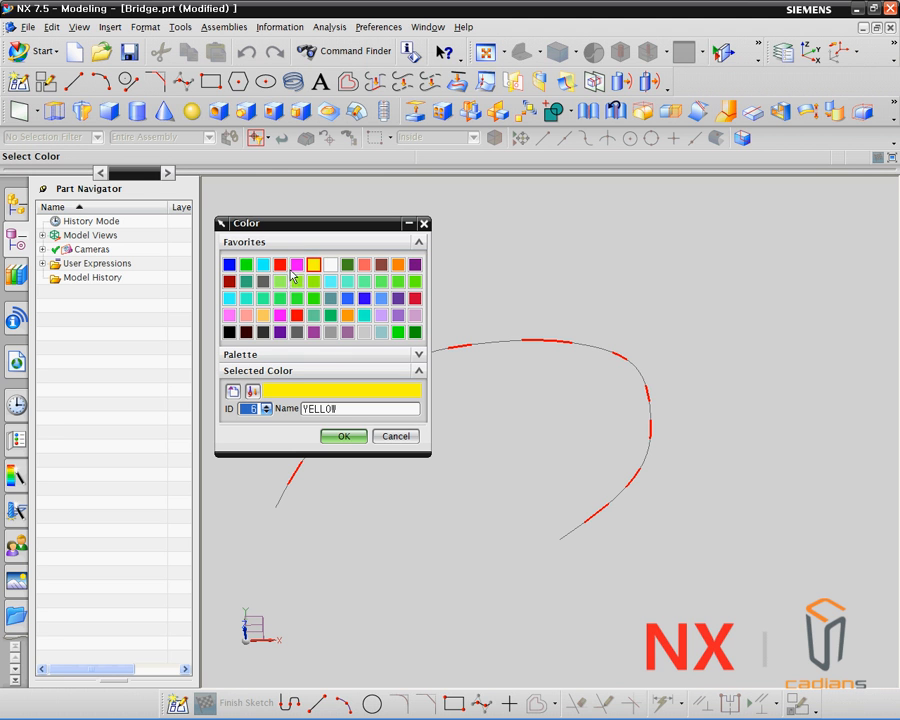
left_click(296, 266)
left_click(343, 436)
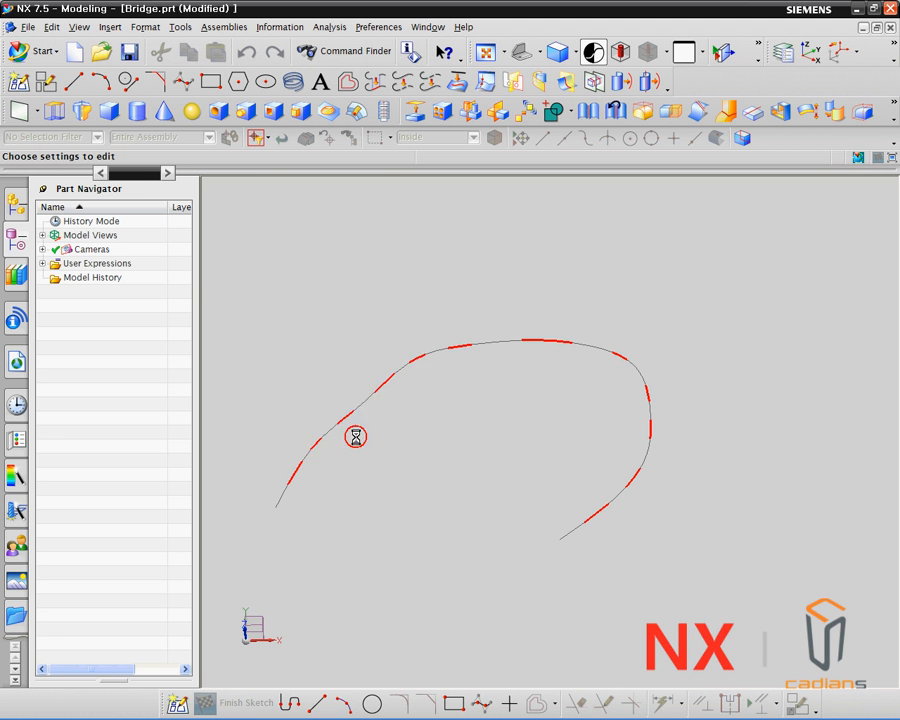
left_click(355, 598)
left_click(284, 598)
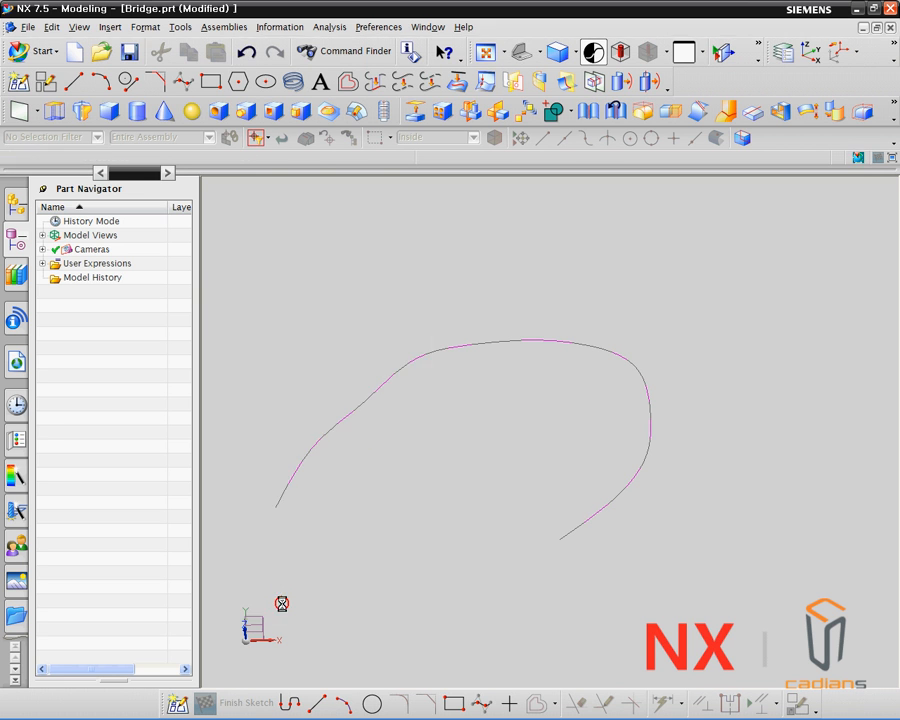
Use Measure Distance with the Radius type to measure the magenta arc near the lower-left end of the curve
scroll(348, 527, "up", 1)
middle_click_drag(368, 508, 426, 497, "shift")
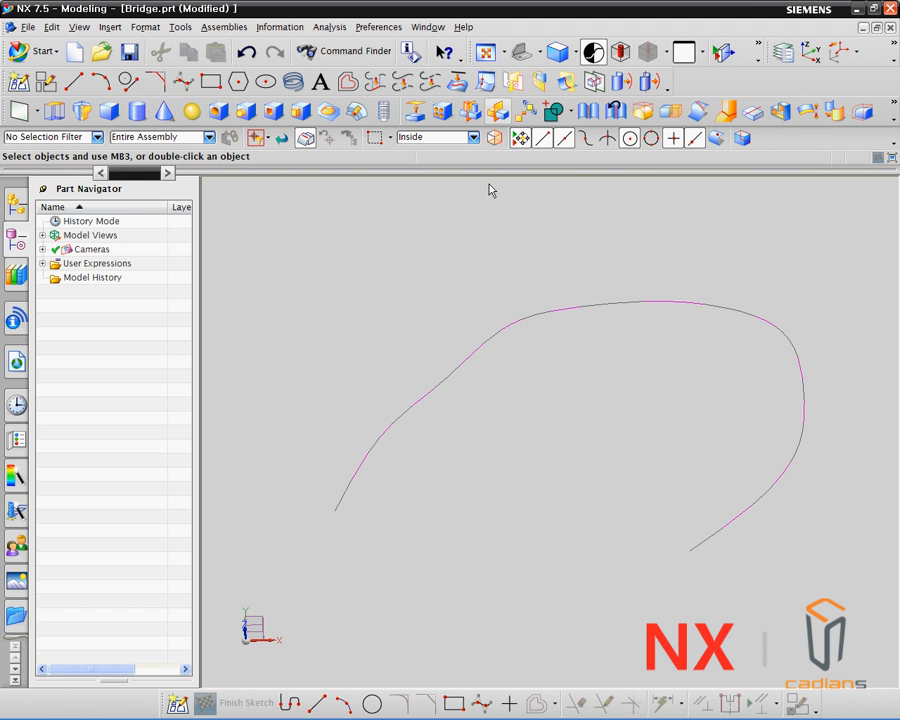
left_click(347, 30)
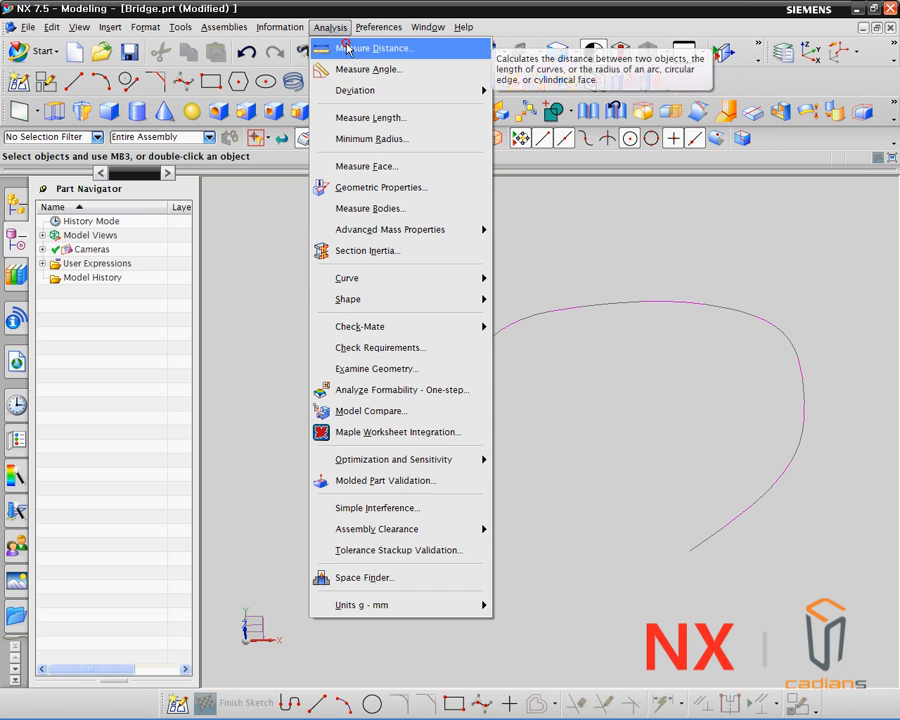
left_click(350, 49)
left_click_drag(352, 223, 193, 157)
left_click(168, 195)
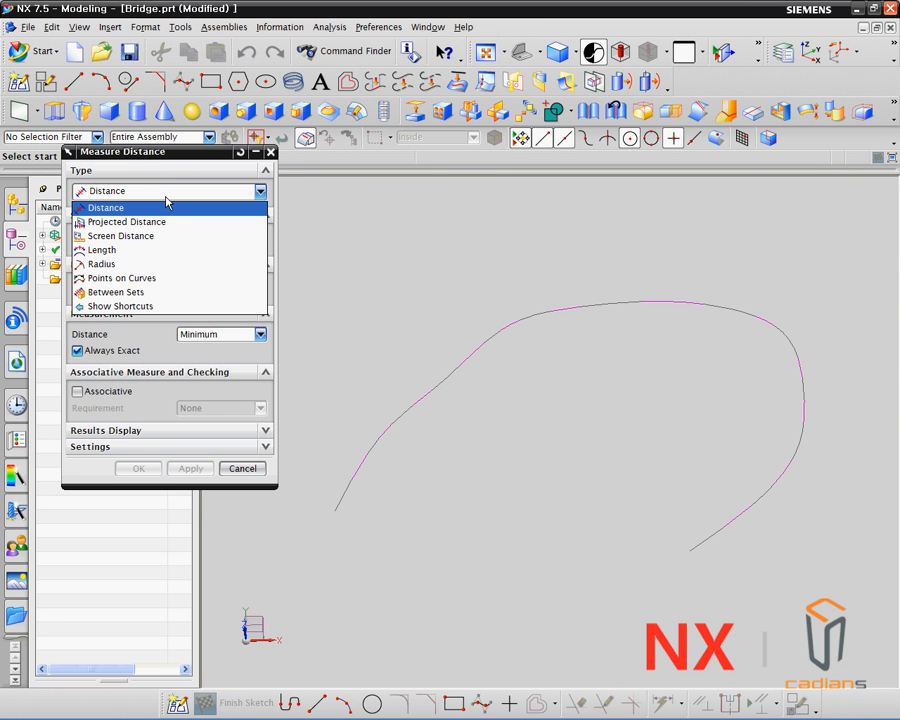
left_click(144, 261)
left_click(363, 468)
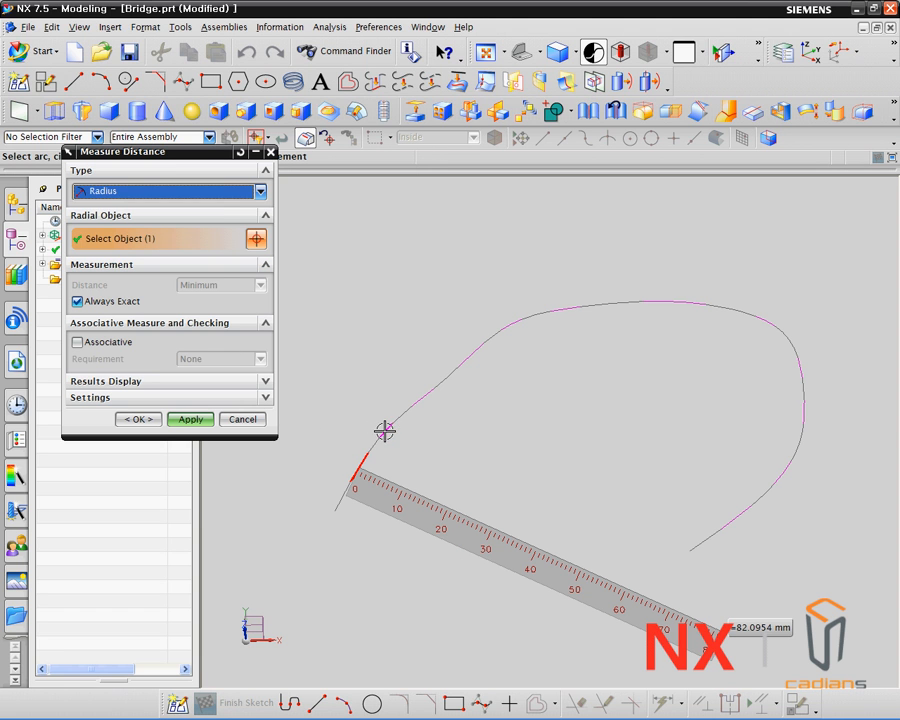
Measure the radii of the successive arc segments from the lower-left part up to the top of the curve, and close the measurement
left_click(385, 432)
left_click(404, 408)
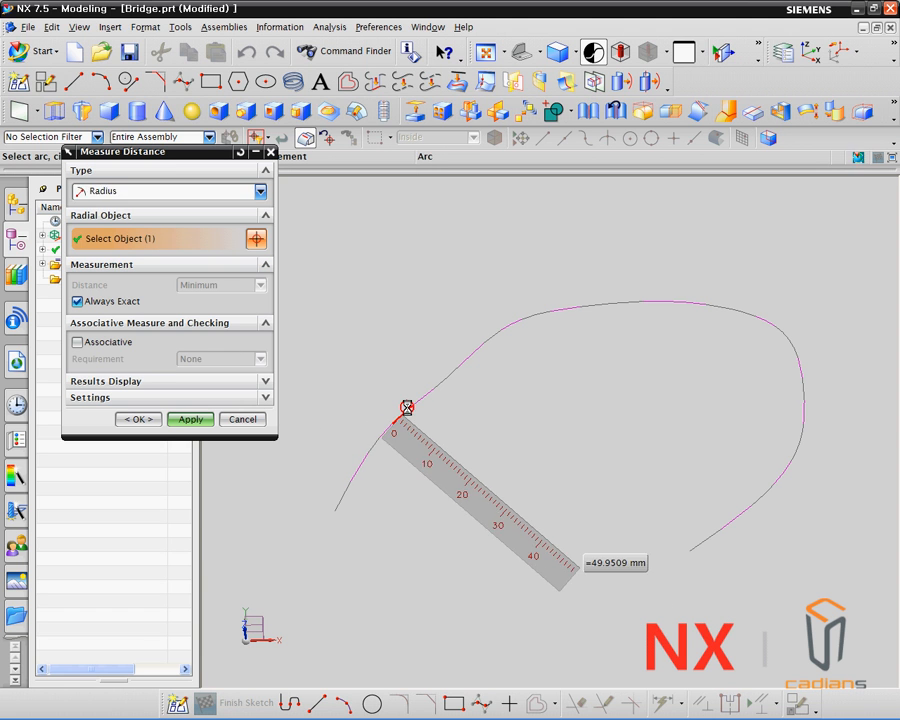
left_click(432, 384)
left_click(458, 368)
left_click(490, 342)
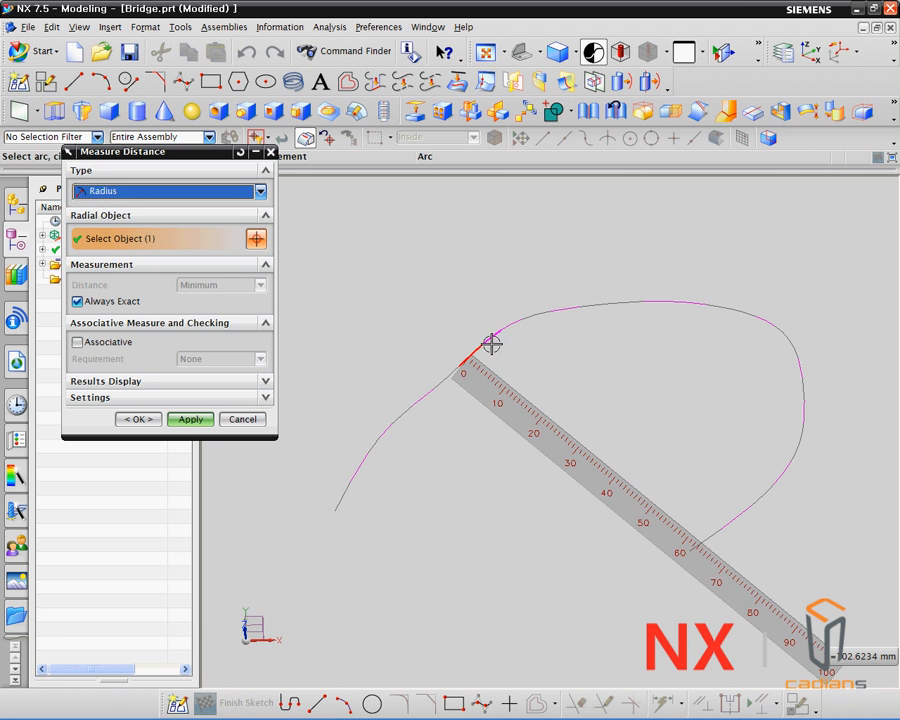
left_click(491, 335)
left_click(513, 324)
left_click(568, 310)
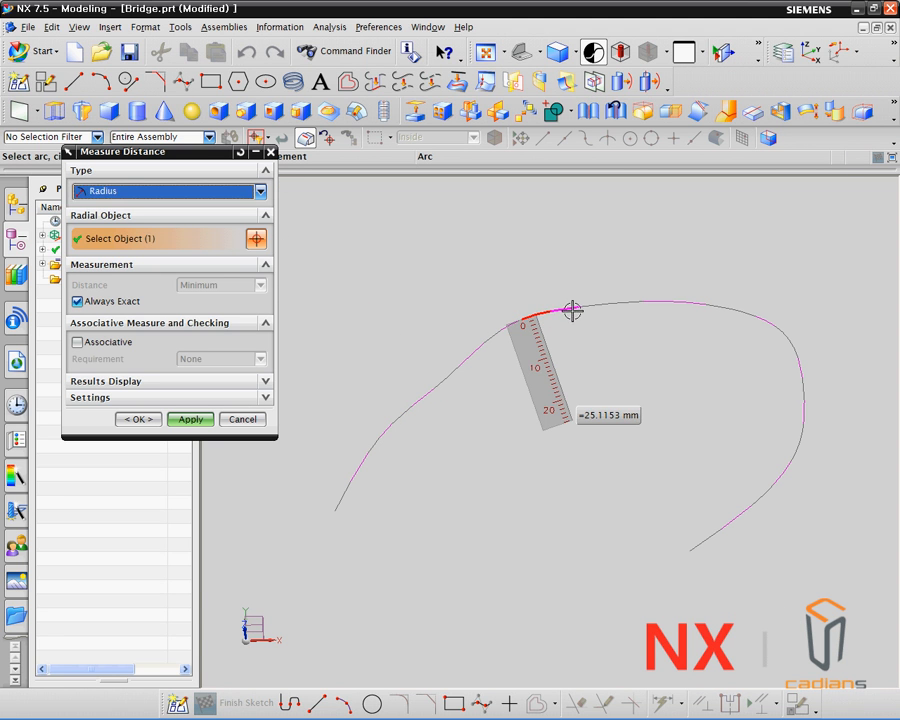
left_click(577, 305)
left_click(622, 299)
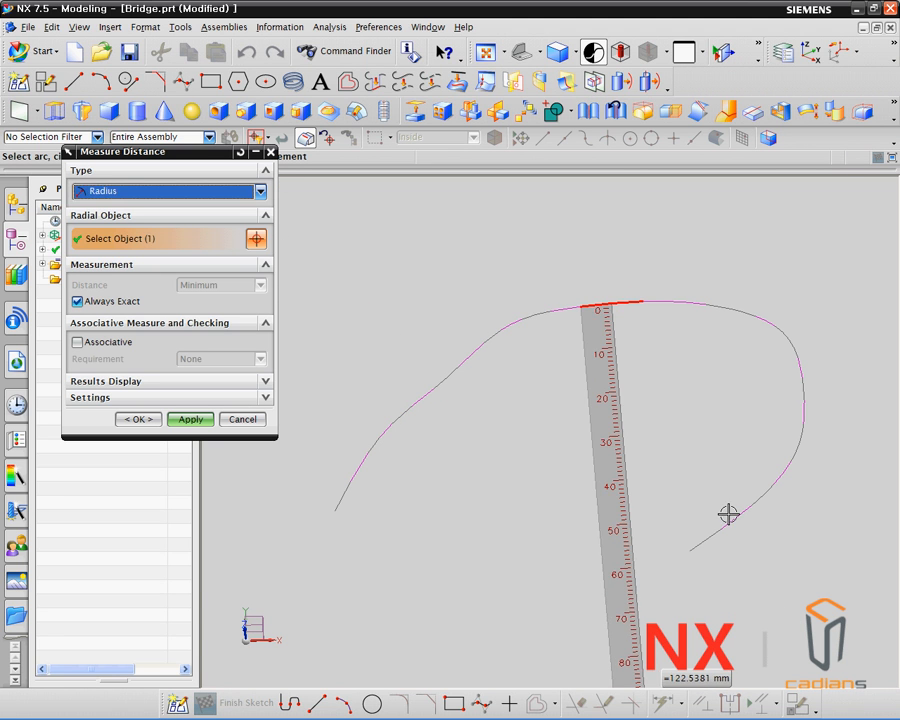
left_click(236, 419)
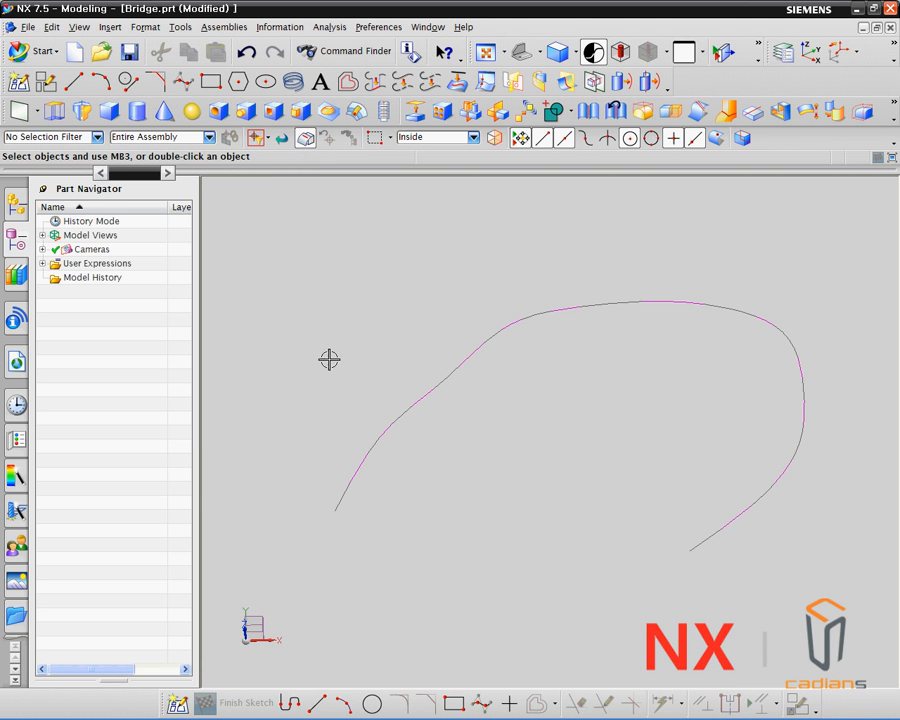